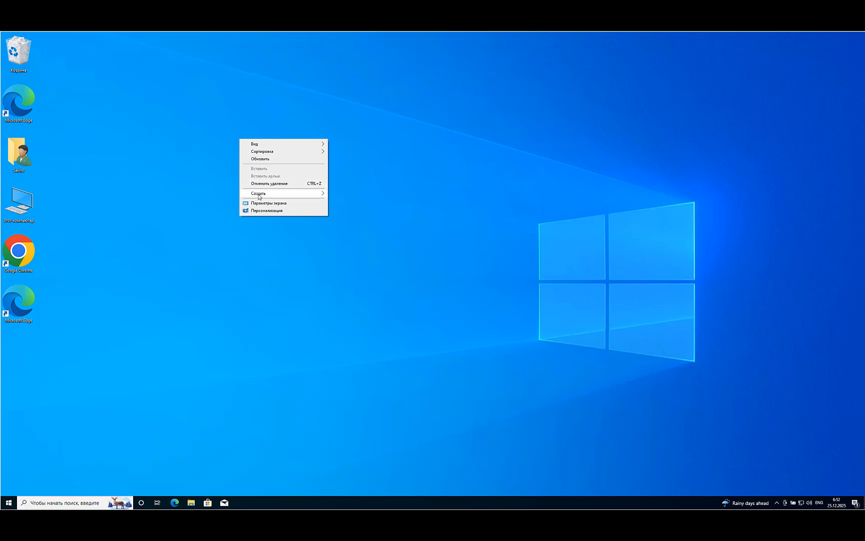
Create a new folder named MS OFFICE 2024 on the desktop
mouse_move(274, 195)
left_click(336, 196)
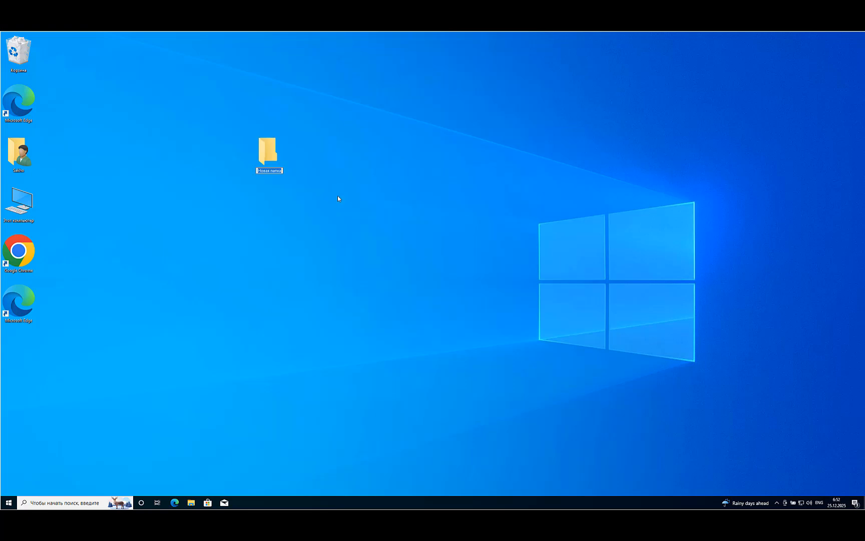
type("MS OFFICE 2024")
key("Return")
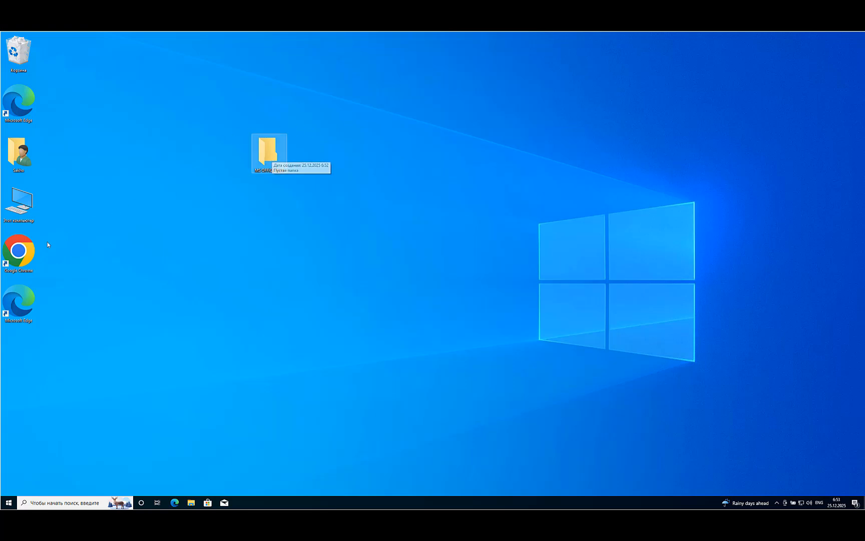
Switch to Google Chrome, search for "office deployment tool" and open Microsoft's official download page for it
left_click(19, 251)
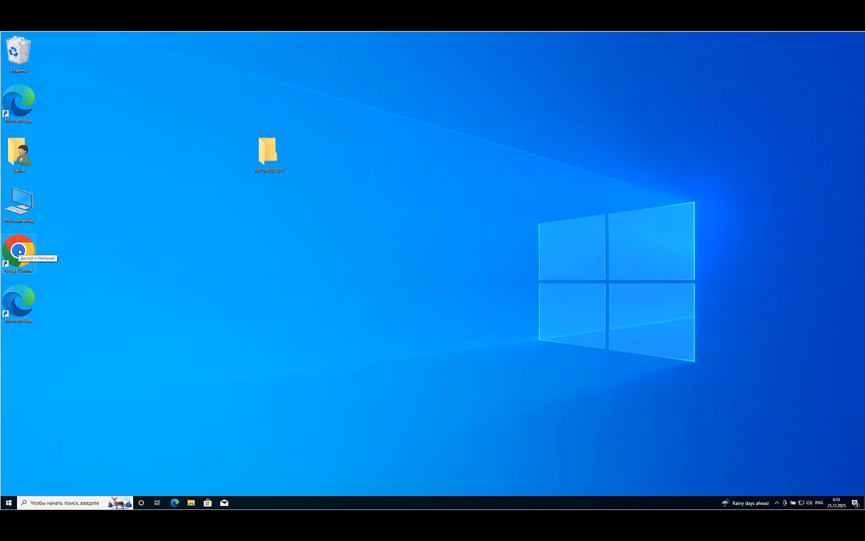
double_click(21, 251)
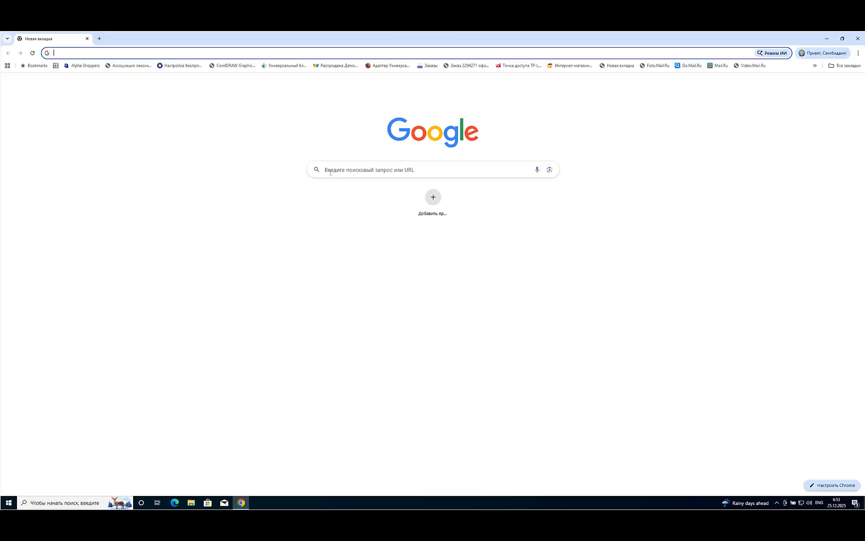
left_click(330, 170)
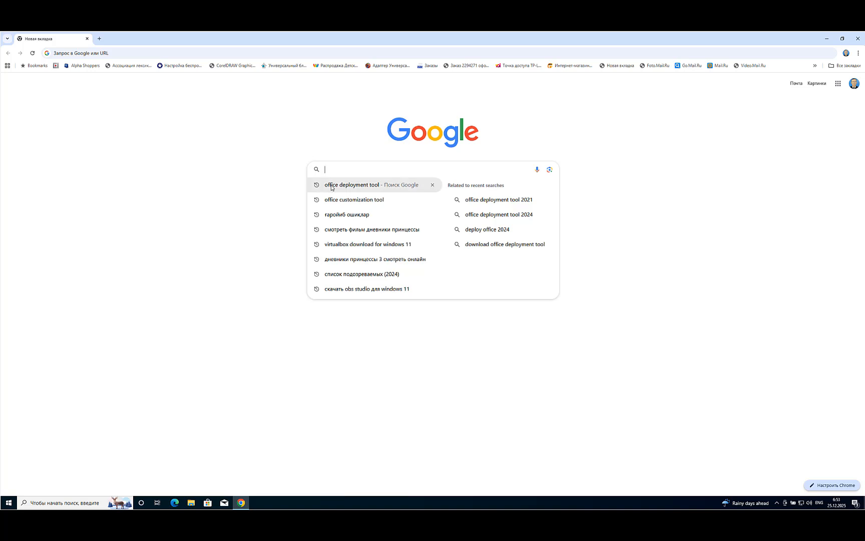
left_click(377, 190)
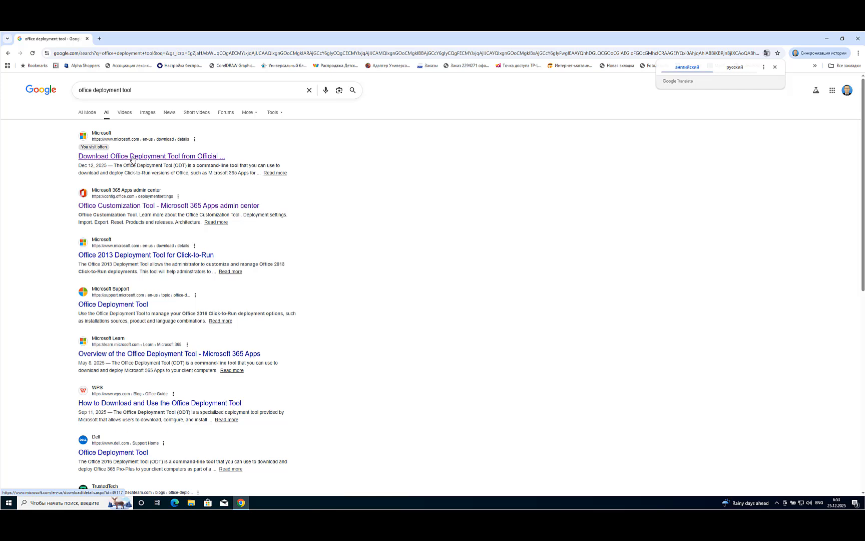
left_click(132, 158)
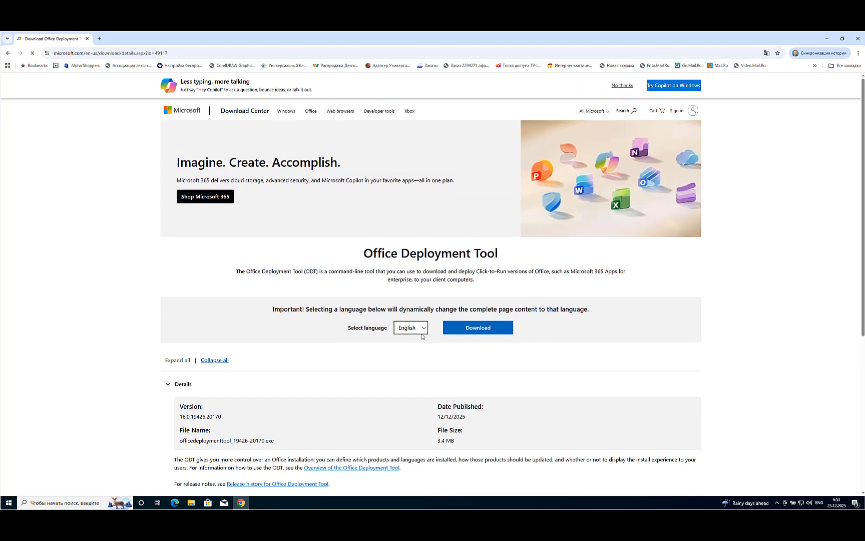
Download the English Office Deployment Tool and save it in the MS OFFICE 2024 folder on the desktop
left_click(423, 330)
left_click(405, 340)
left_click(479, 330)
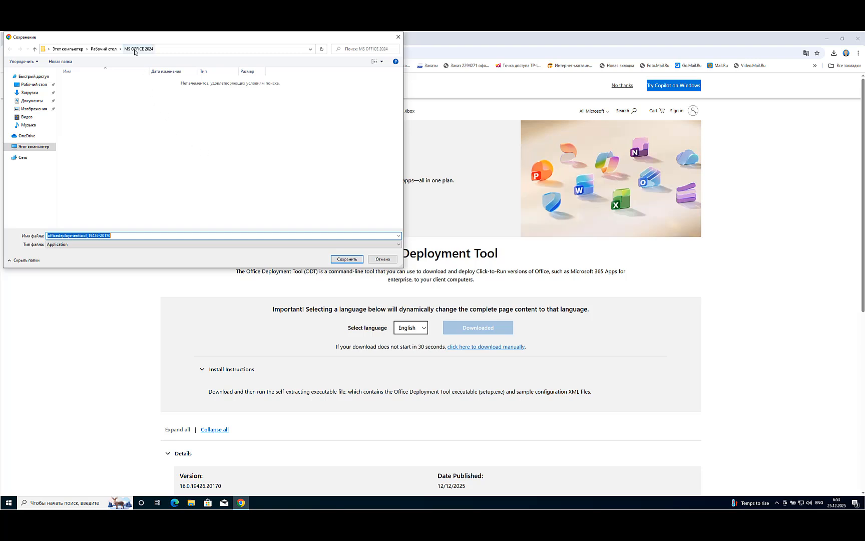
left_click(116, 51)
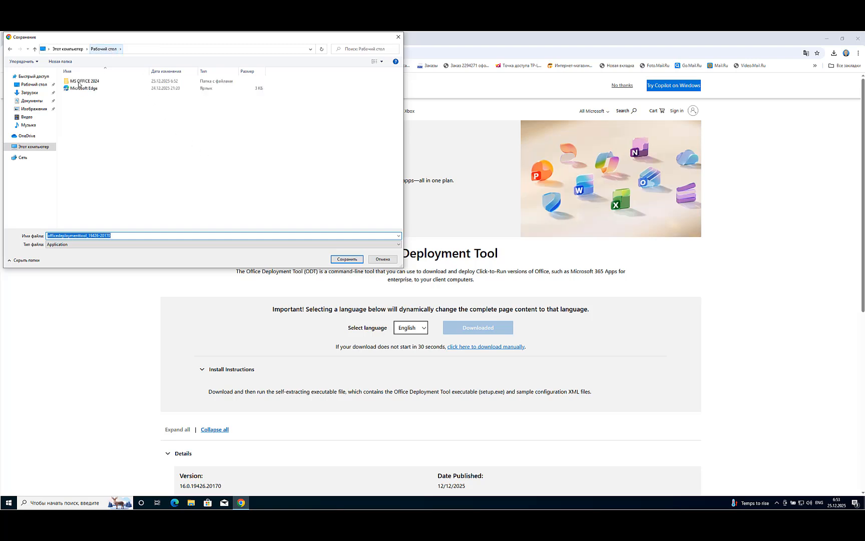
left_click(86, 82)
double_click(86, 83)
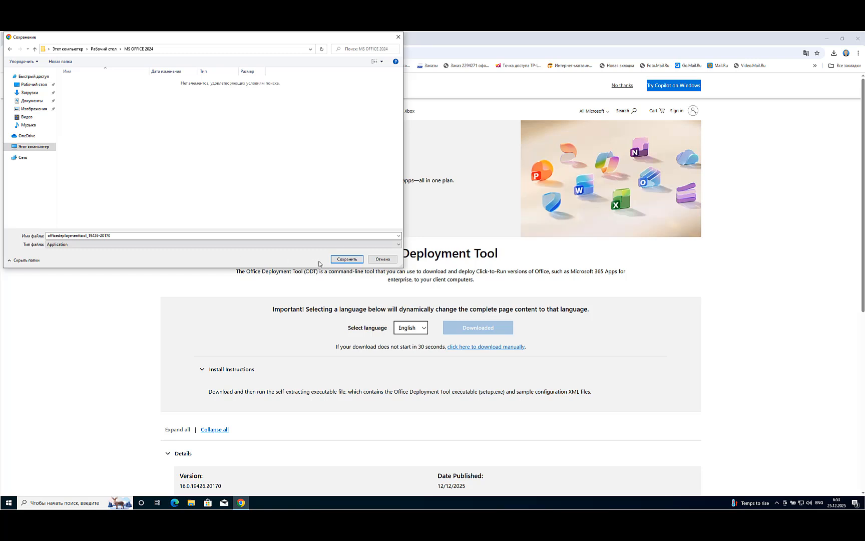
left_click(346, 259)
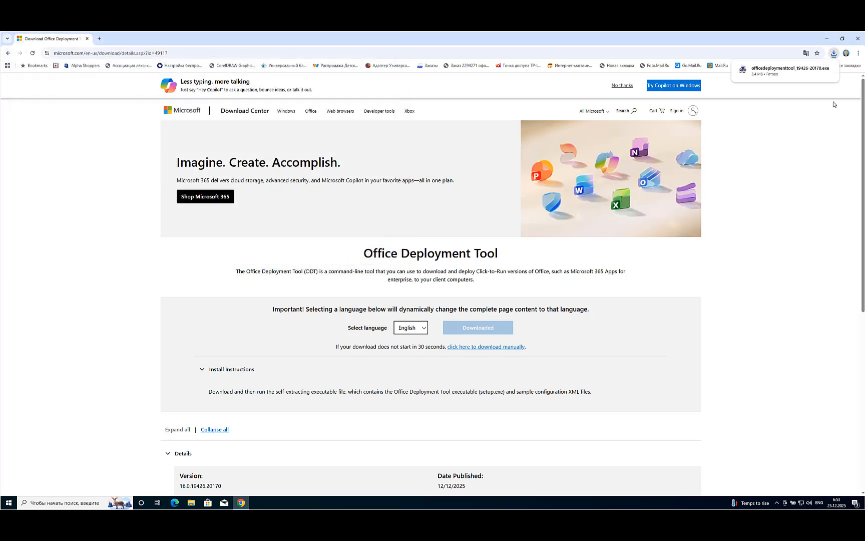
mouse_move(799, 74)
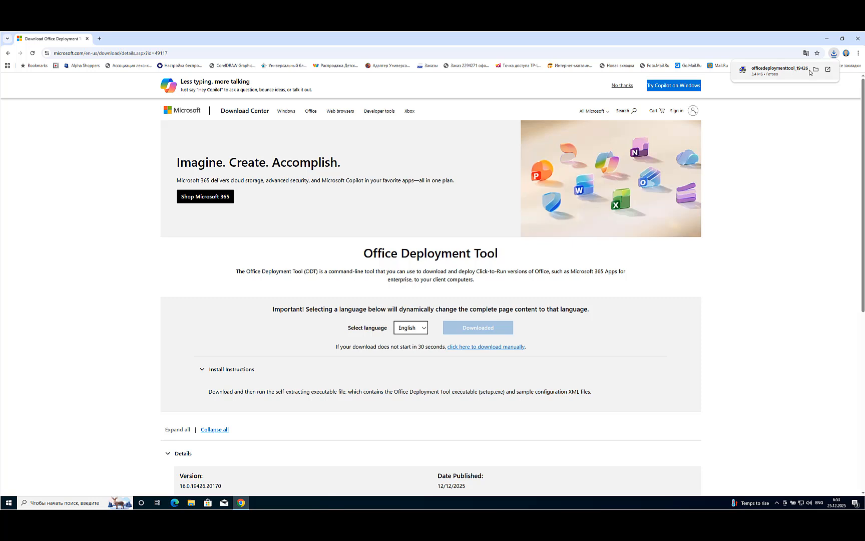
left_click(815, 69)
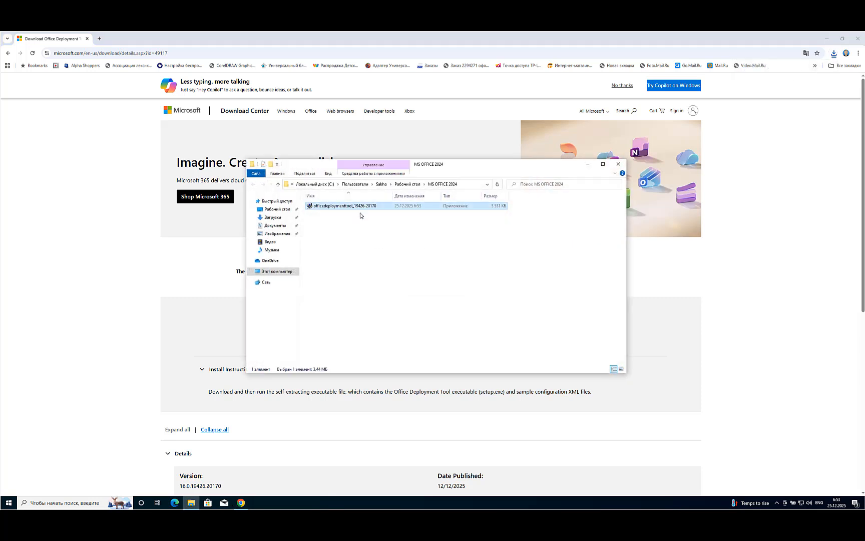
right_click(349, 208)
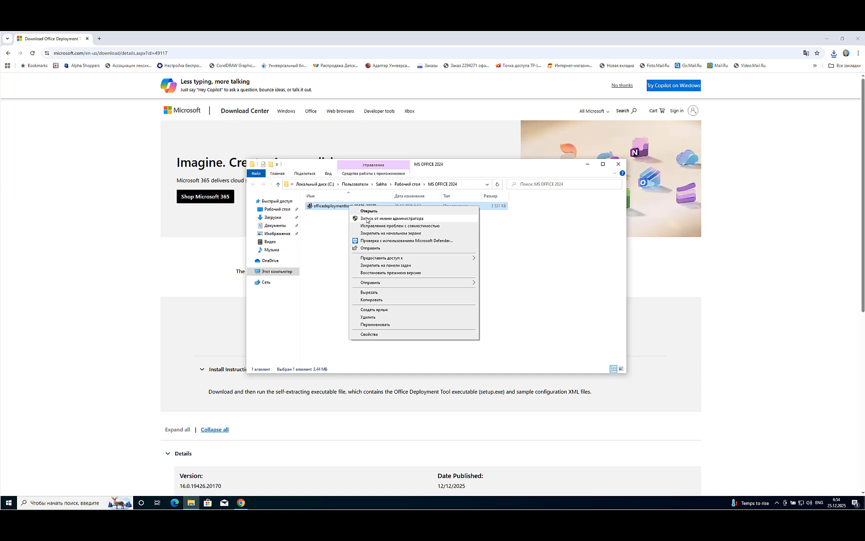
left_click(379, 226)
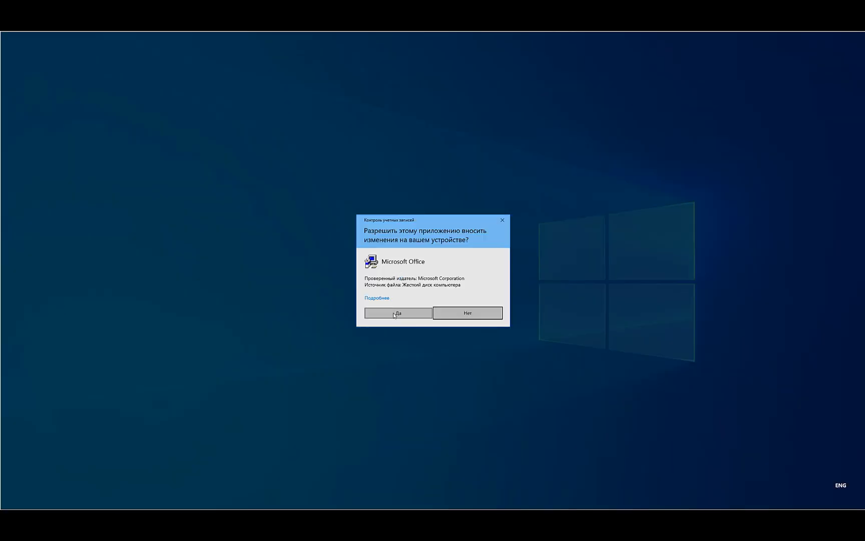
left_click(393, 315)
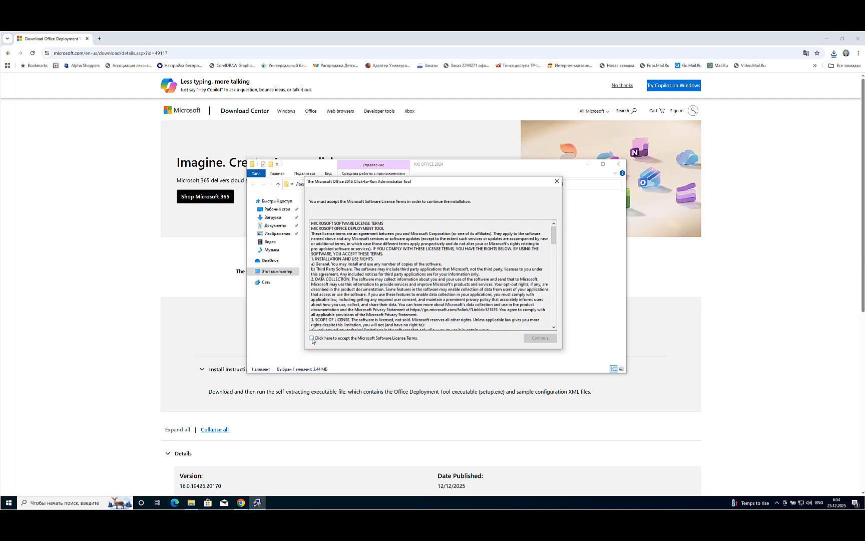
Accept the Microsoft license terms, extract the tool's files into the MS OFFICE 2024 folder, and close the folder window
left_click(312, 339)
left_click(539, 339)
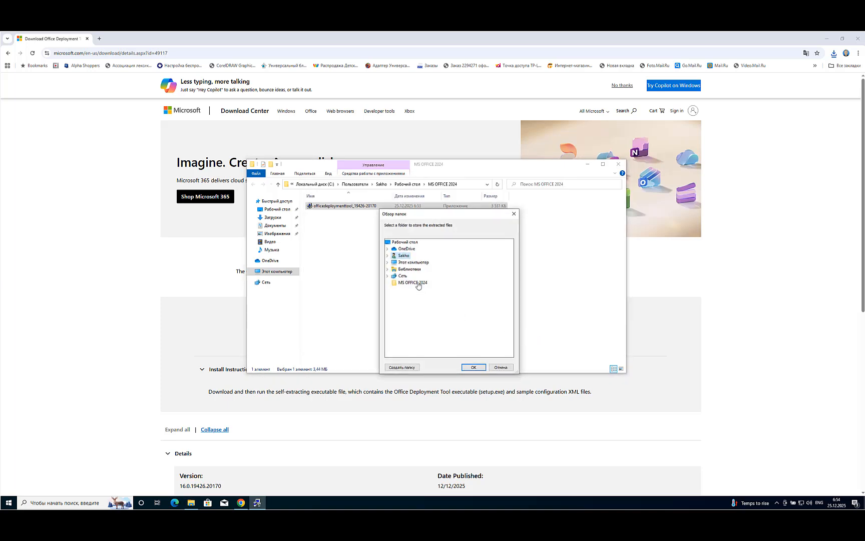
left_click(417, 283)
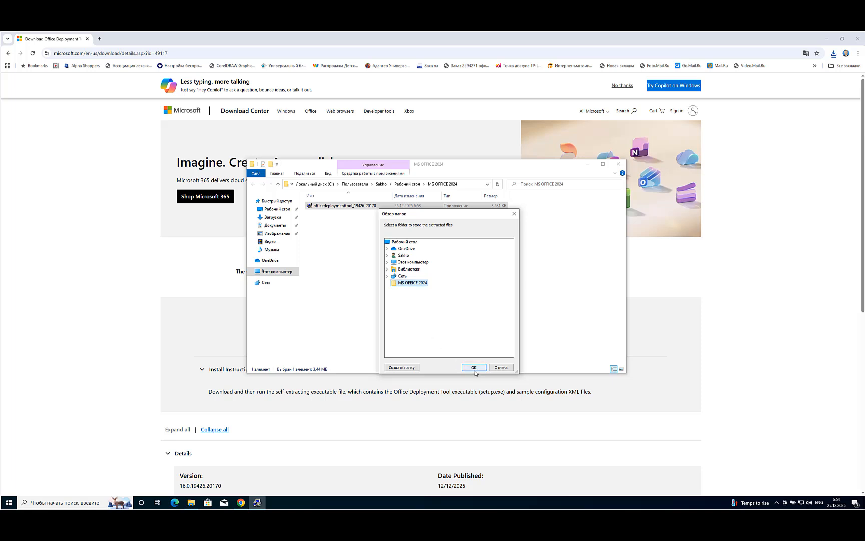
left_click(474, 367)
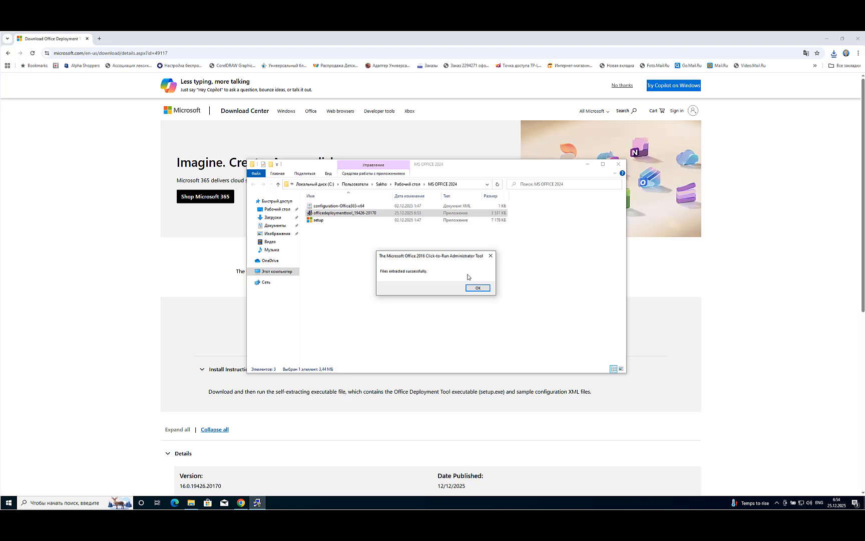
left_click(491, 256)
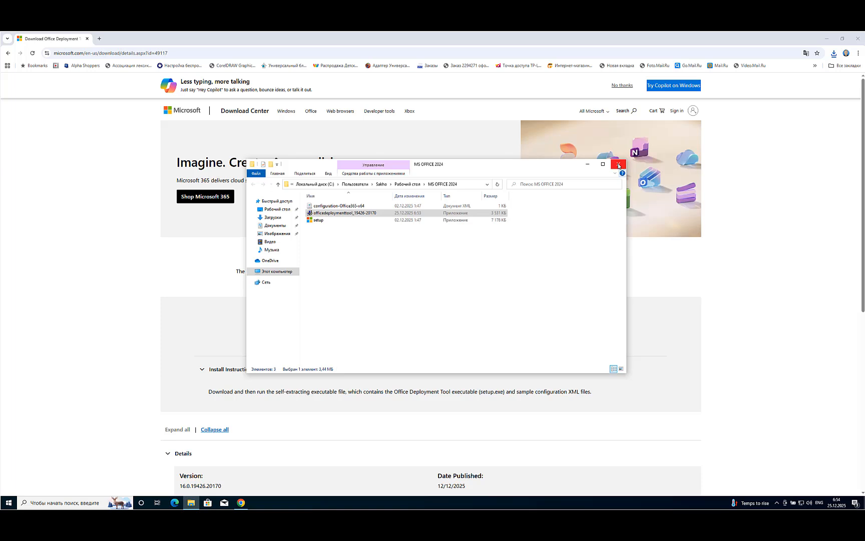
left_click(619, 164)
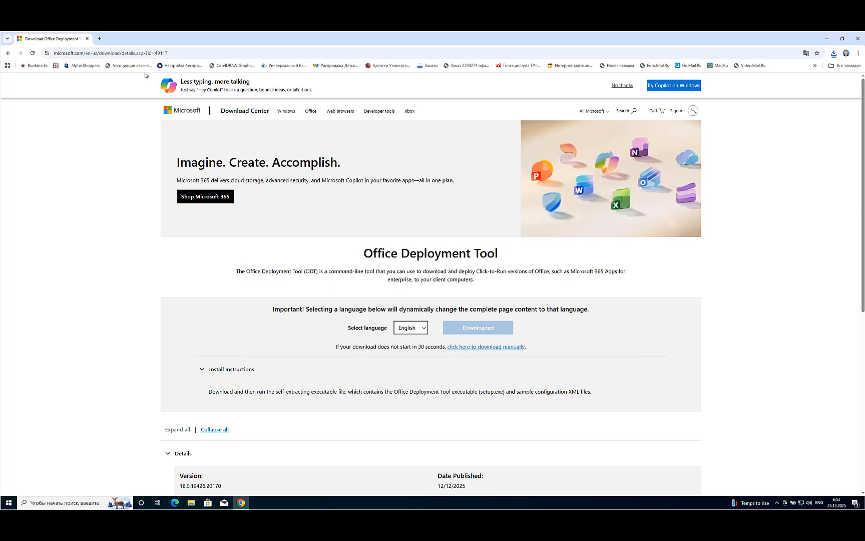
In a new browser tab, search for "office customization tool" and open its Microsoft 365 Apps admin center page
left_click(99, 39)
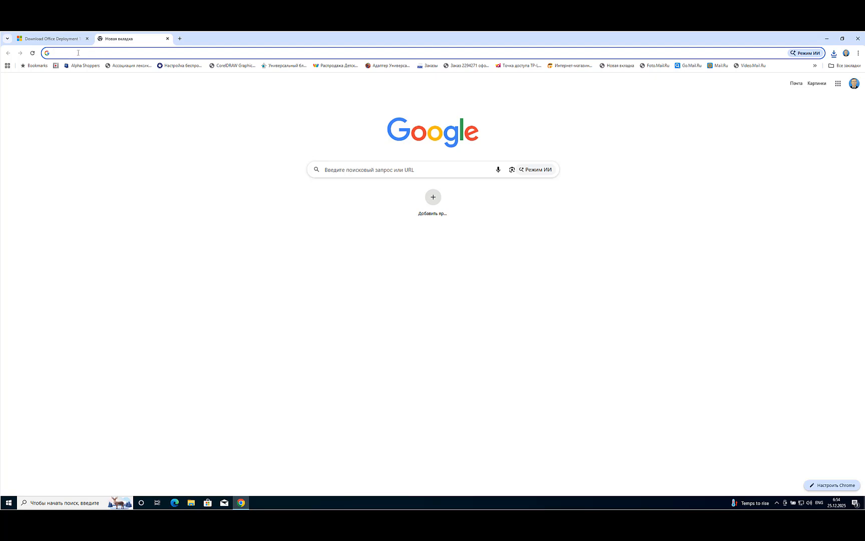
left_click(327, 169)
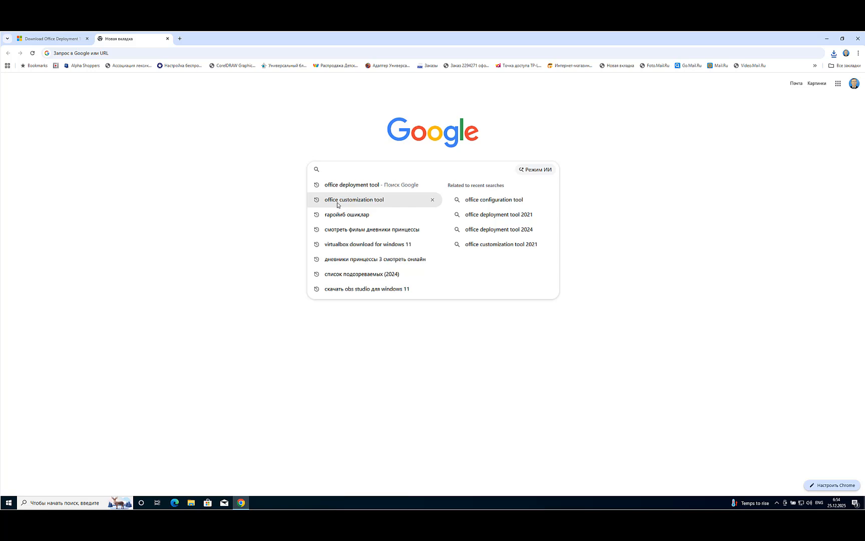
left_click(363, 203)
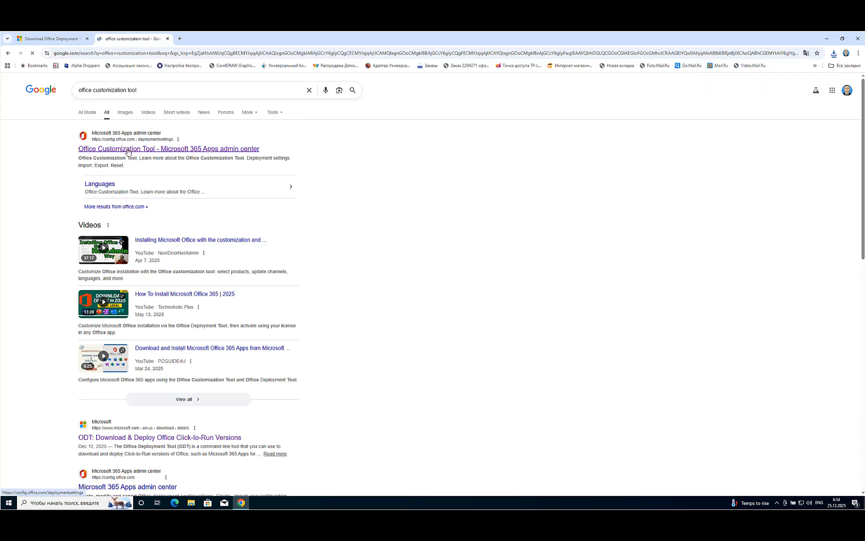
left_click(128, 149)
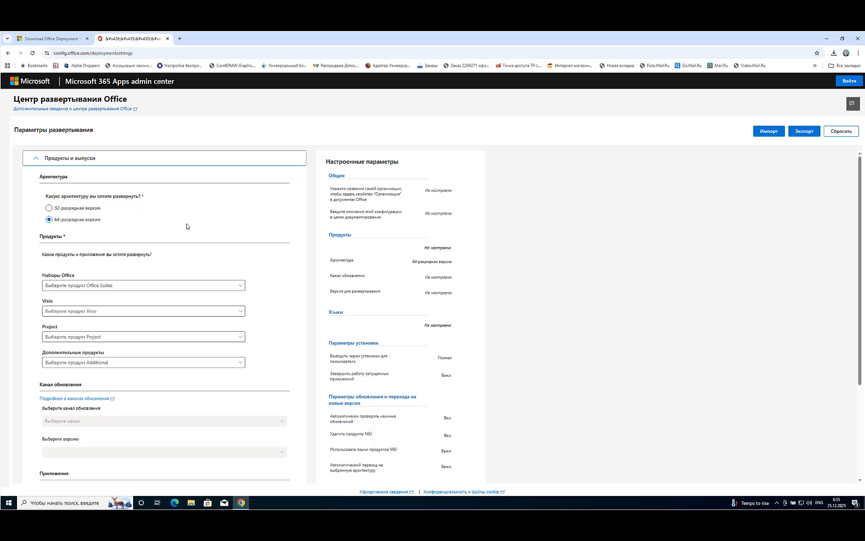
Choose Office LTSC Professional Plus 2024 - Volume License as the Office suite to deploy
scroll(188, 227, "down", 2)
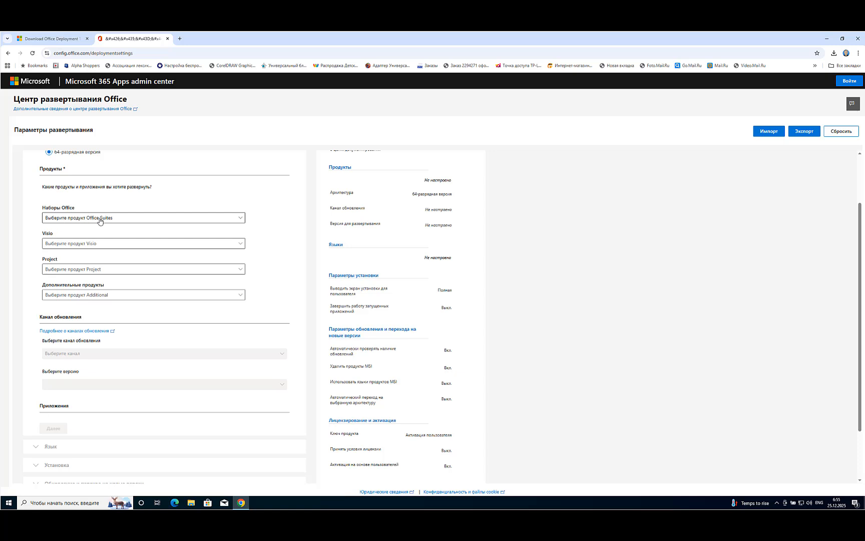
left_click(239, 221)
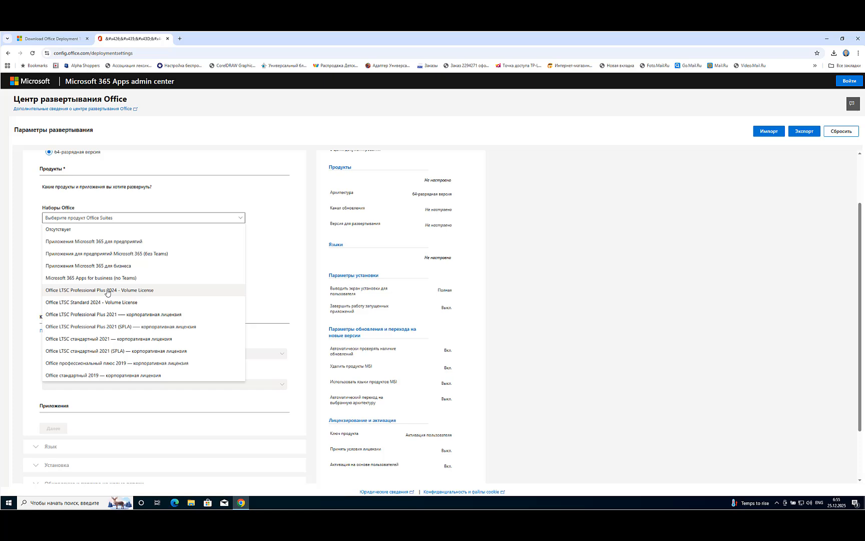
left_click(107, 292)
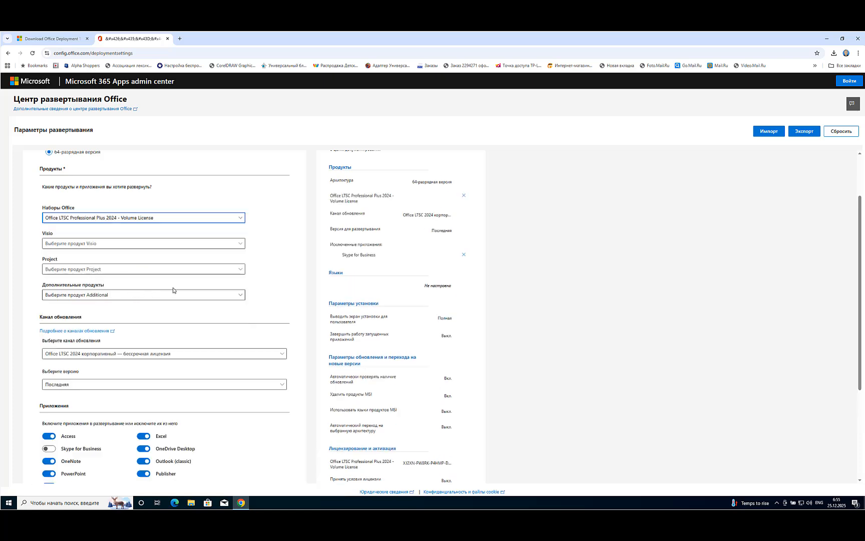
Exclude OneDrive Desktop and Outlook (classic) from the deployed apps, leaving Skype for Business excluded
scroll(185, 290, "down", 1)
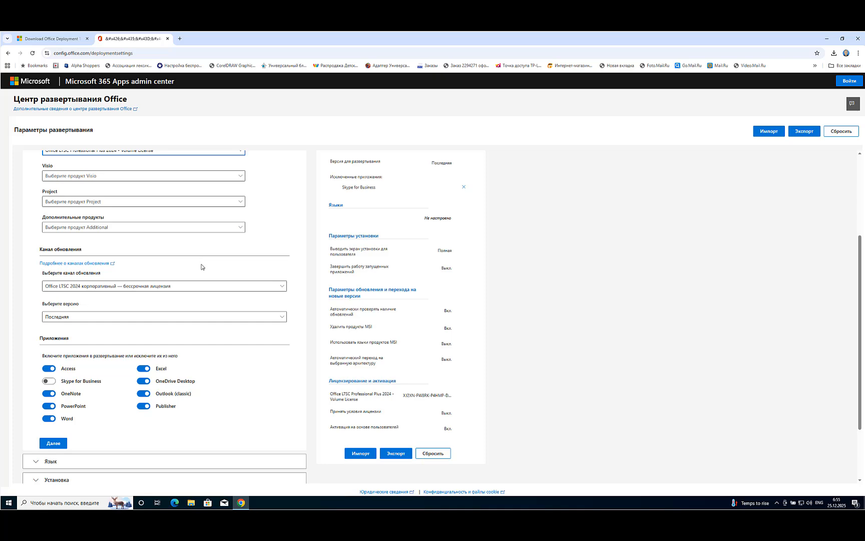
scroll(202, 260, "down", 2)
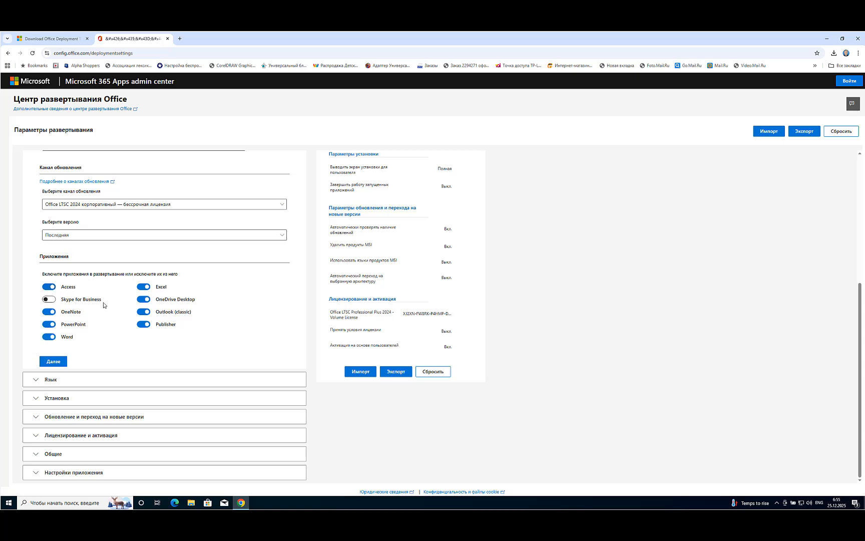
left_click(52, 301)
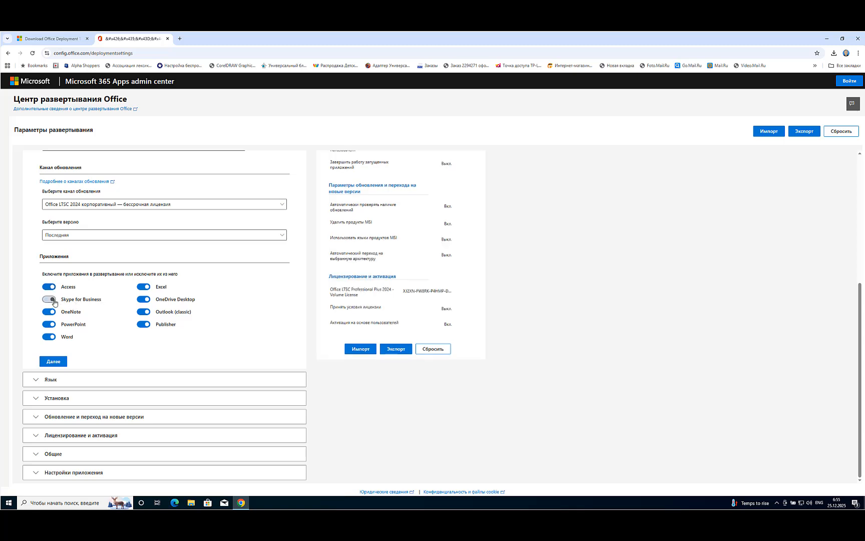
left_click(47, 301)
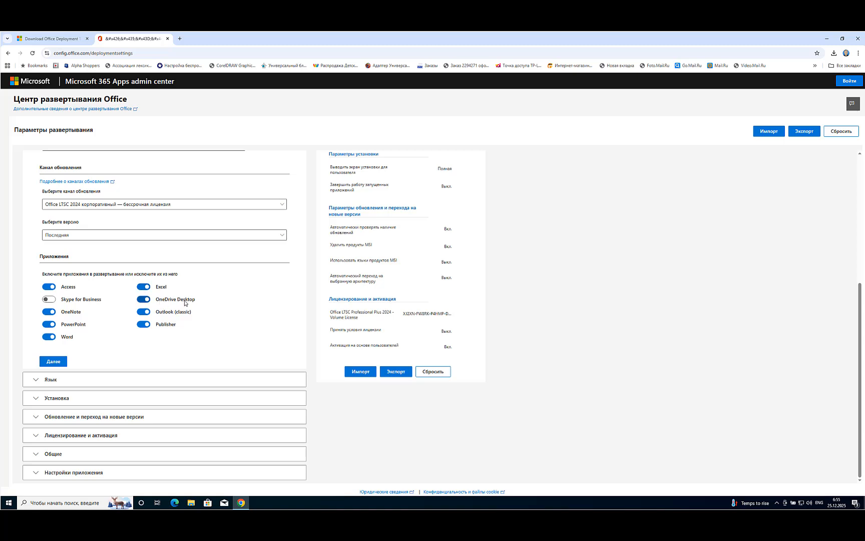
left_click(142, 302)
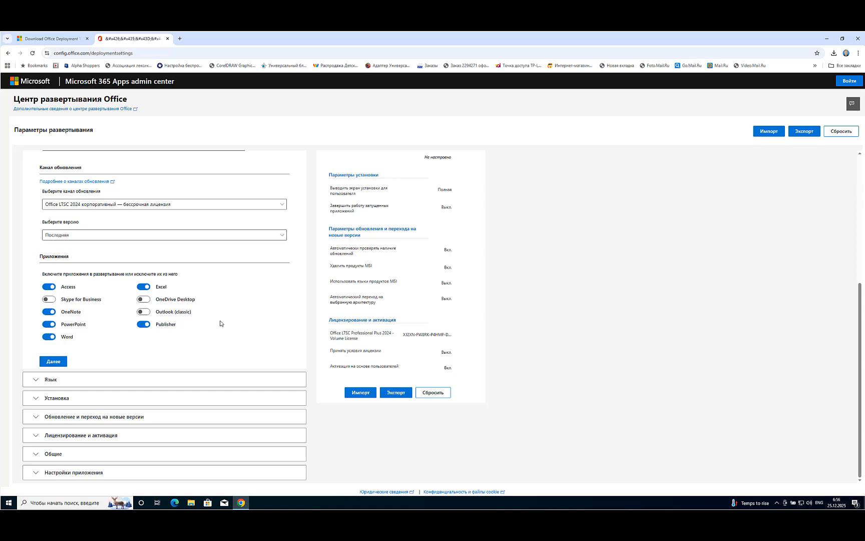
Set the primary language of the deployment to Русский (Россия)
left_click(50, 381)
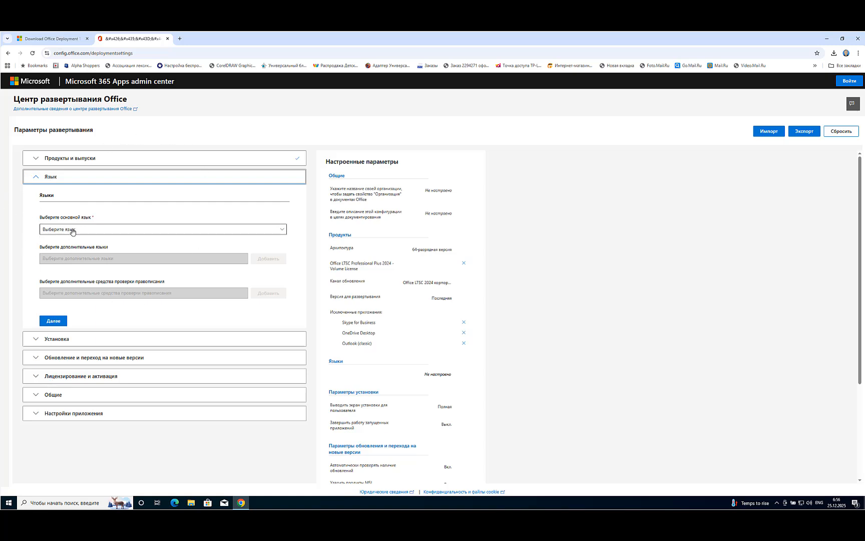
left_click(279, 231)
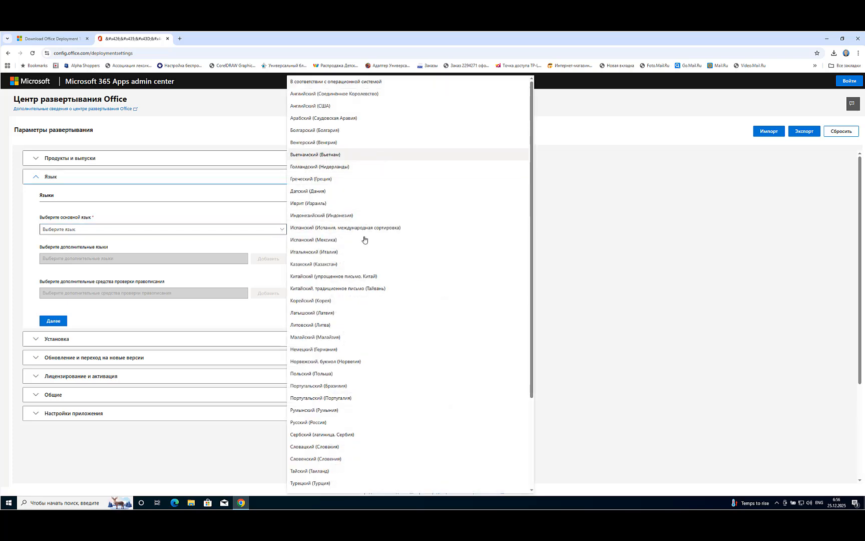
scroll(380, 351, "down", 2)
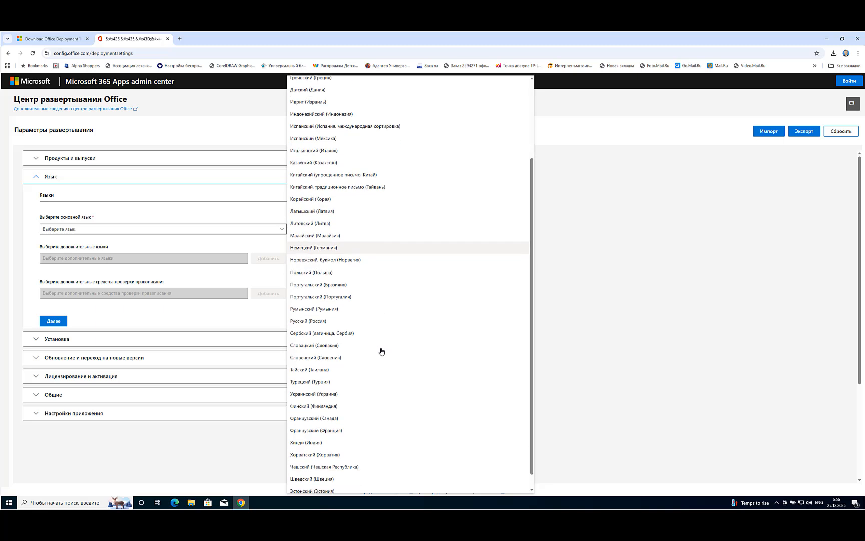
left_click(304, 323)
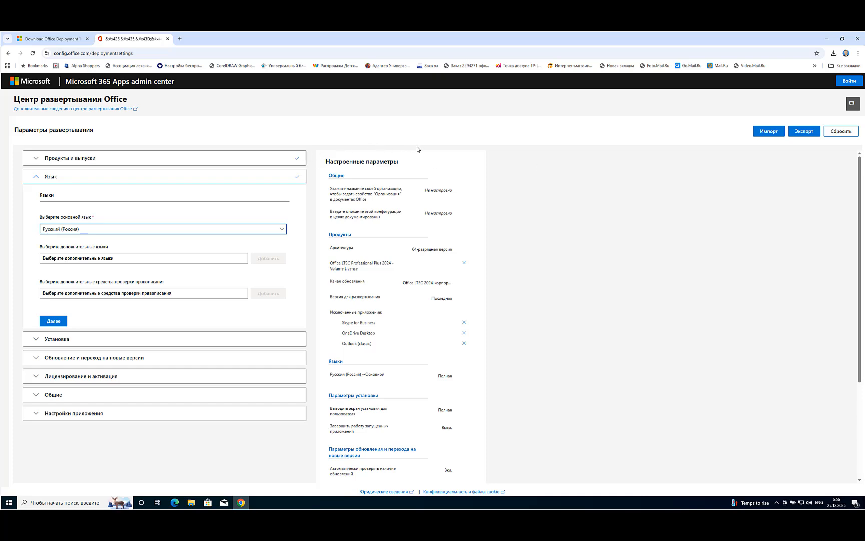
Start exporting the configuration and choose Office Open XML as the default file format
scroll(530, 255, "down", 2)
scroll(532, 280, "down", 2)
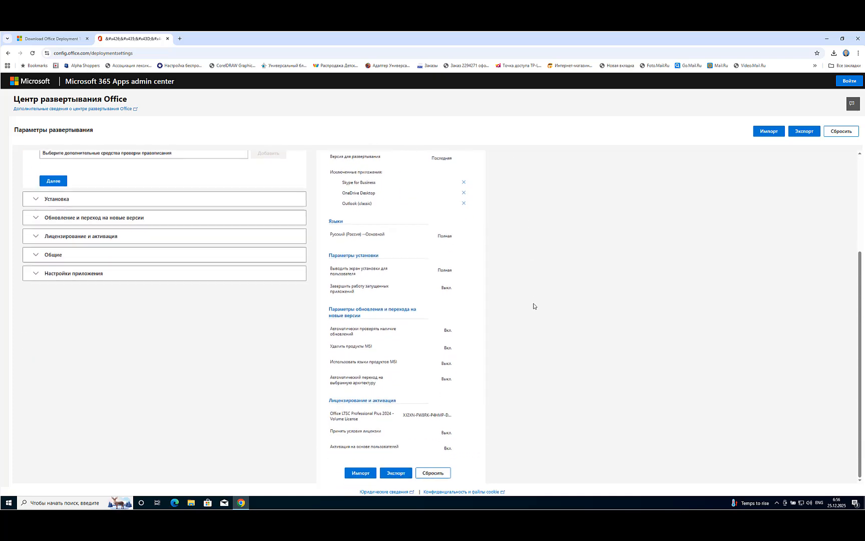
left_click(395, 476)
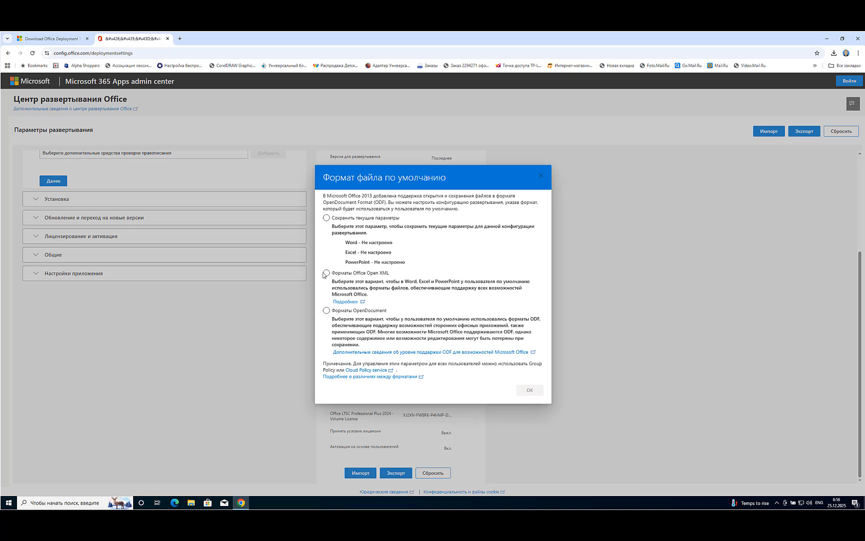
left_click(326, 273)
left_click(528, 392)
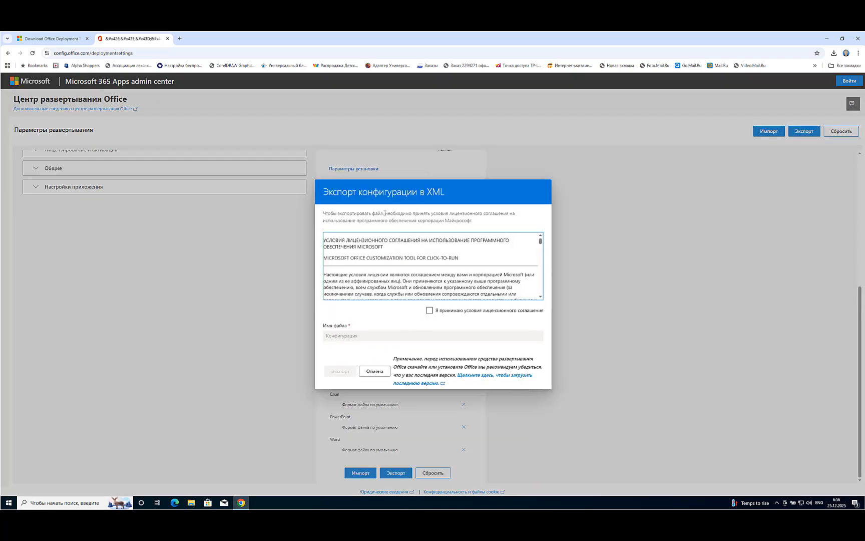
Accept the license agreement, name the configuration file Config_24, and export it
left_click(430, 311)
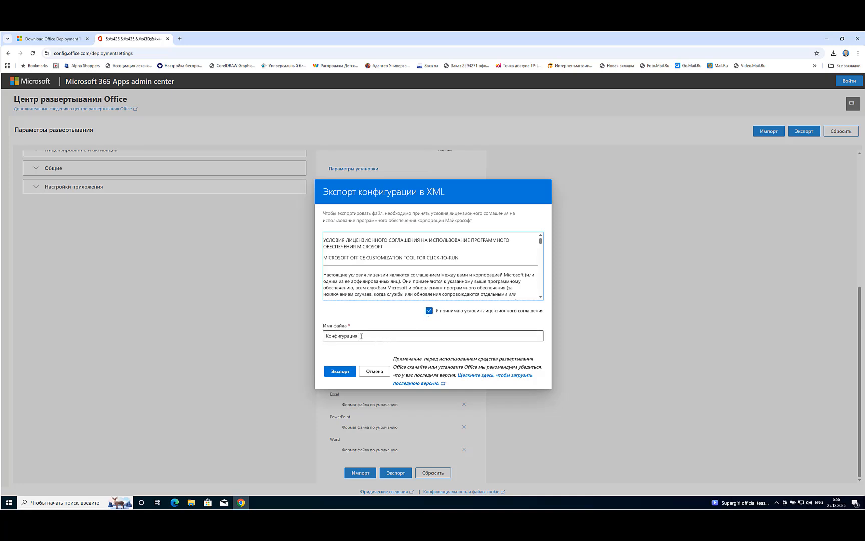
left_click_drag(362, 336, 324, 336)
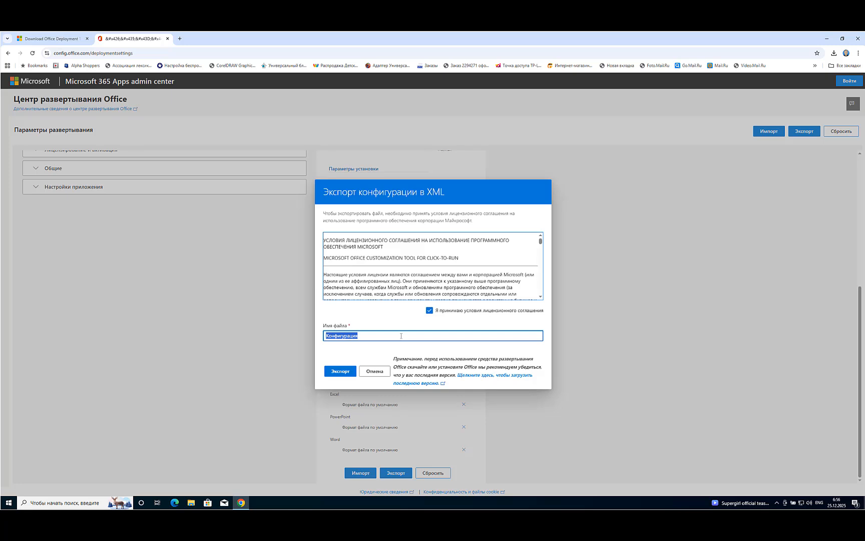
type("GC")
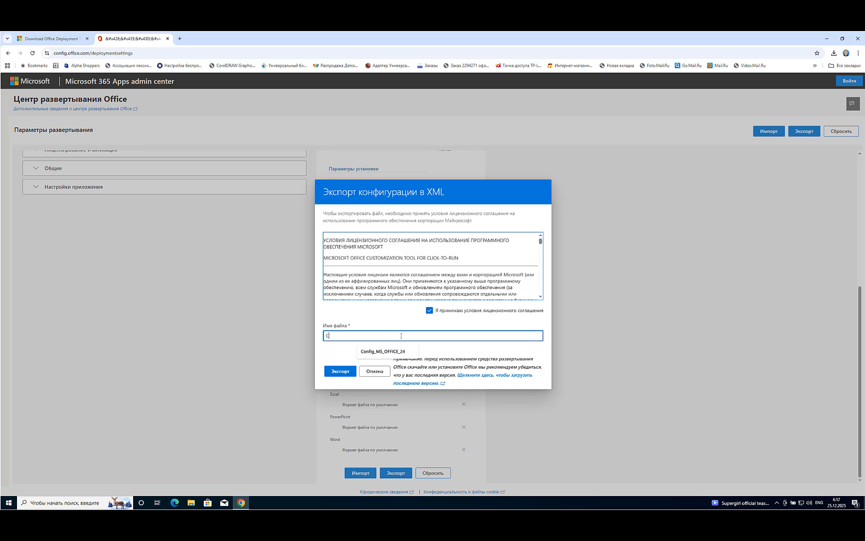
type("onfig_24")
left_click(344, 373)
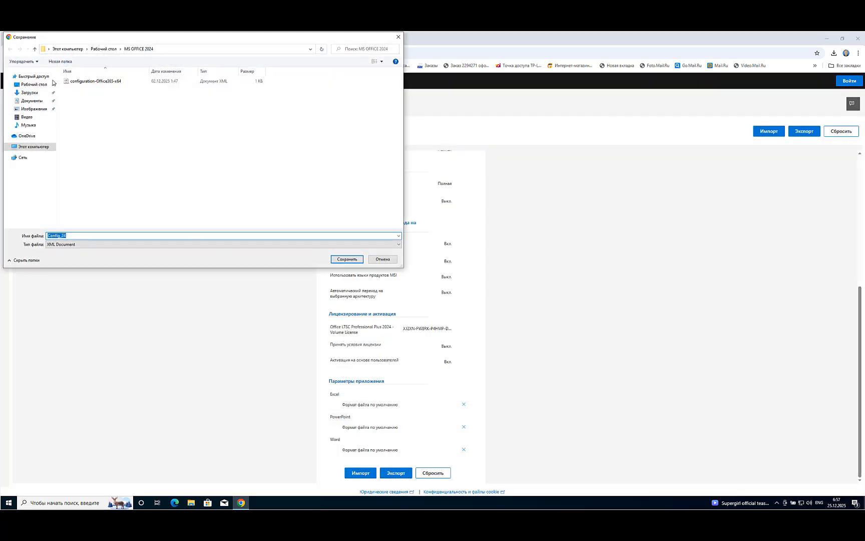
Save the exported XML file in the MS OFFICE 2024 folder on the desktop and close both browser tabs
left_click(110, 49)
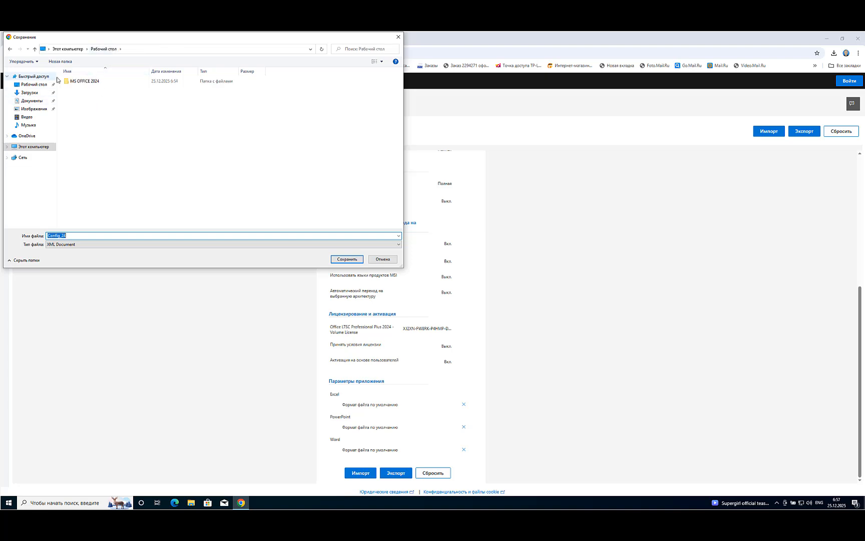
double_click(80, 82)
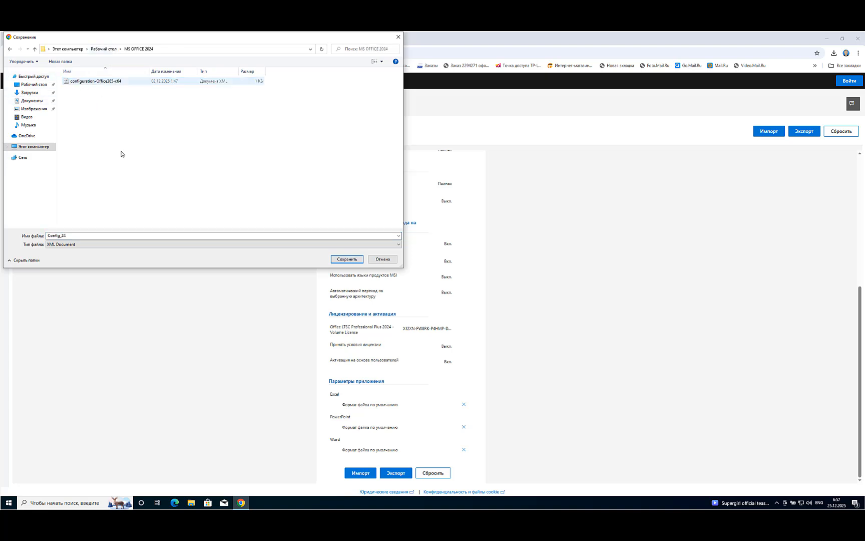
left_click(346, 258)
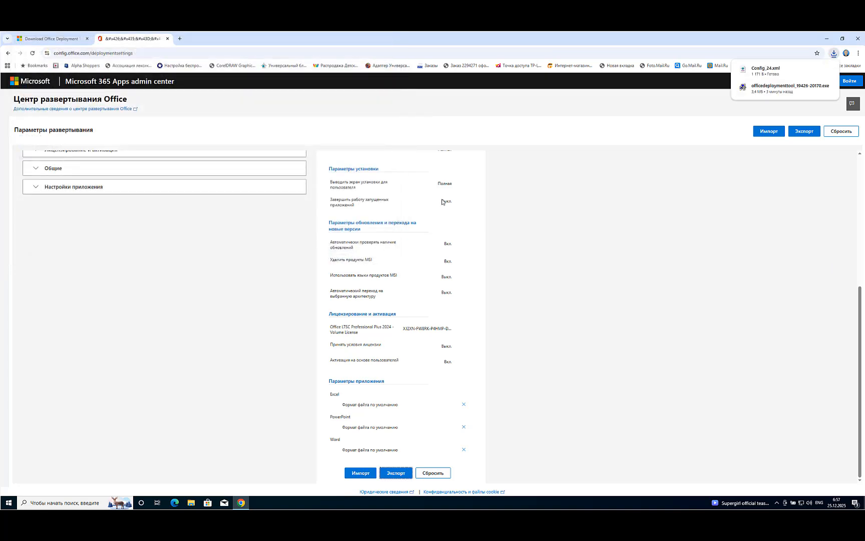
left_click(169, 39)
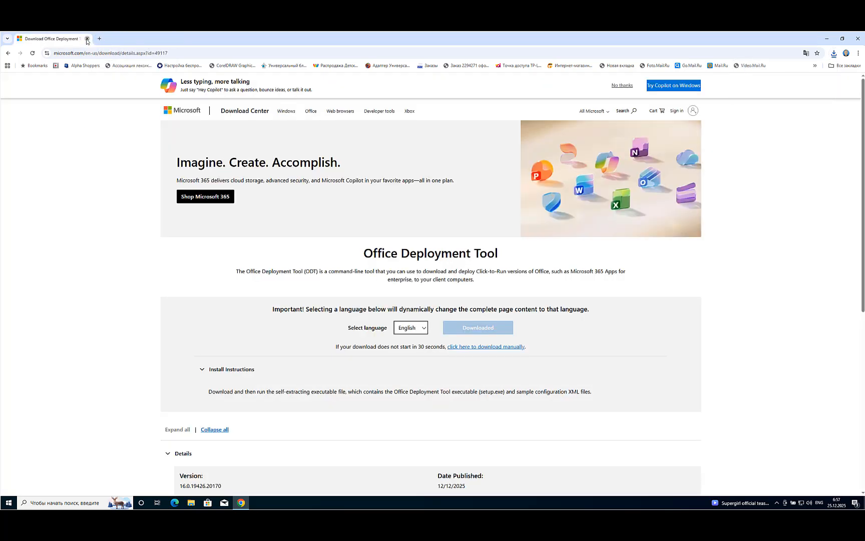
left_click(86, 39)
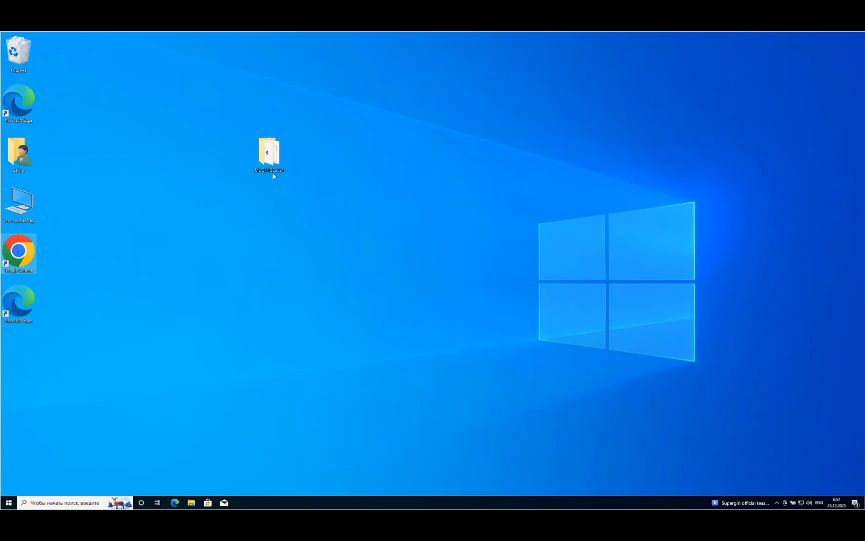
Move the MS OFFICE 2024 folder from the desktop to the root of drive C and open it there
left_click(267, 152)
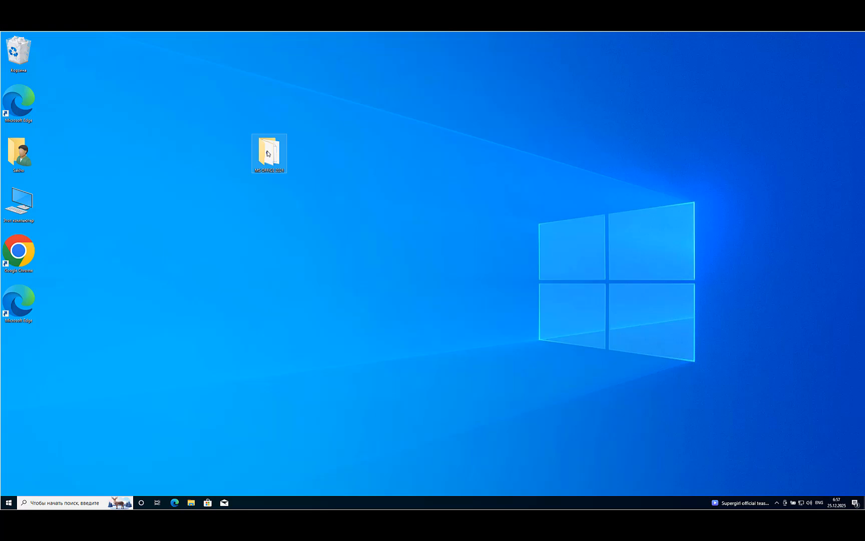
right_click(268, 153)
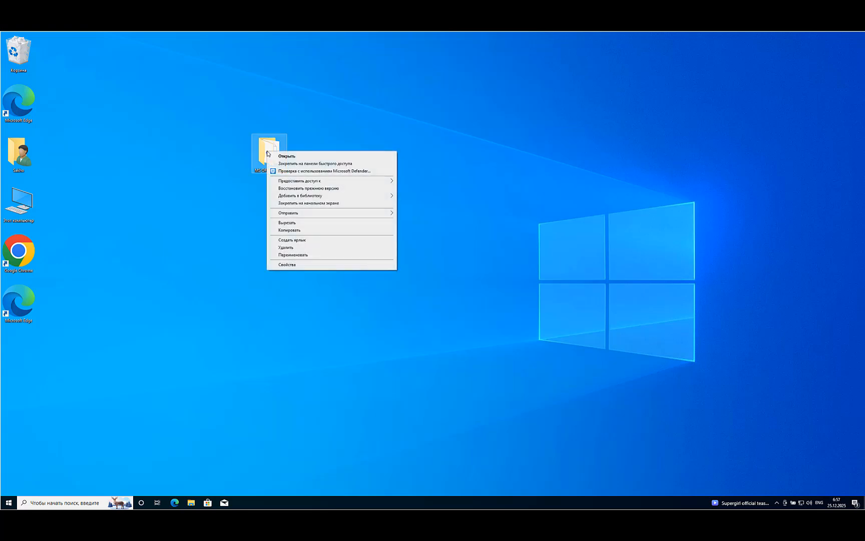
left_click(294, 223)
double_click(19, 202)
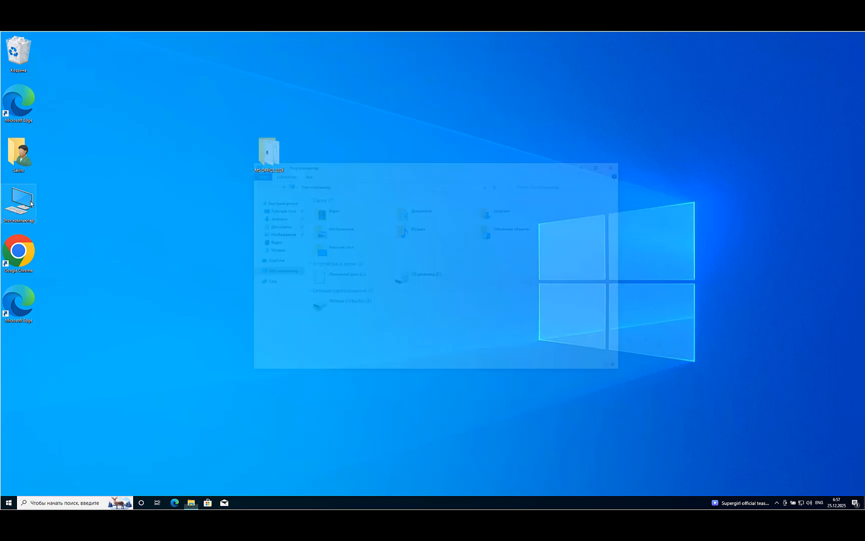
double_click(343, 278)
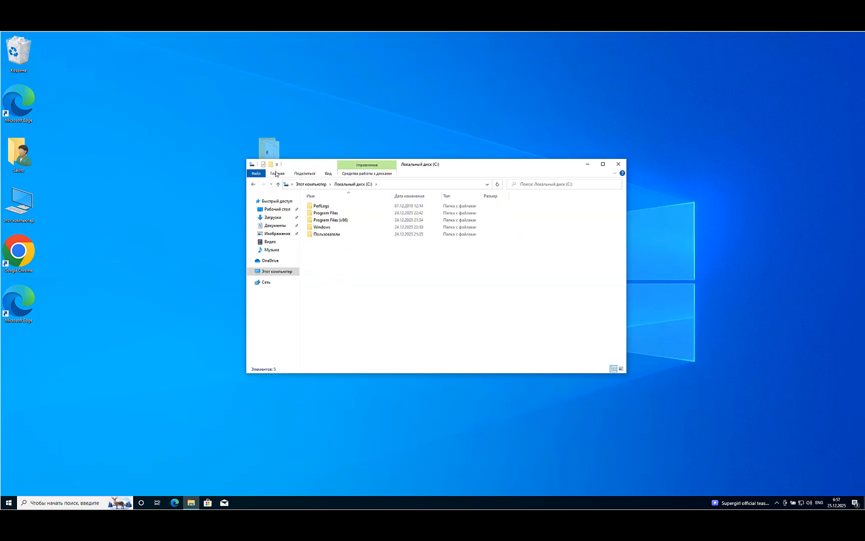
left_click(276, 173)
left_click(321, 189)
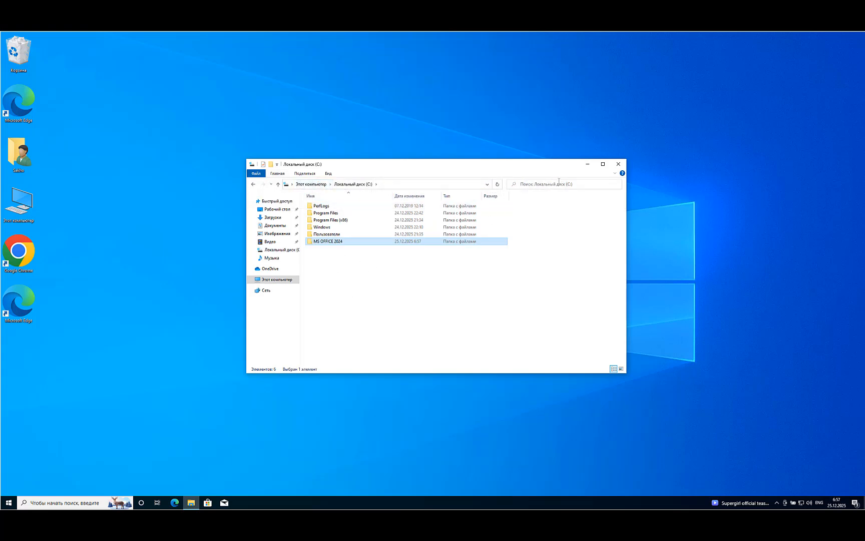
double_click(353, 242)
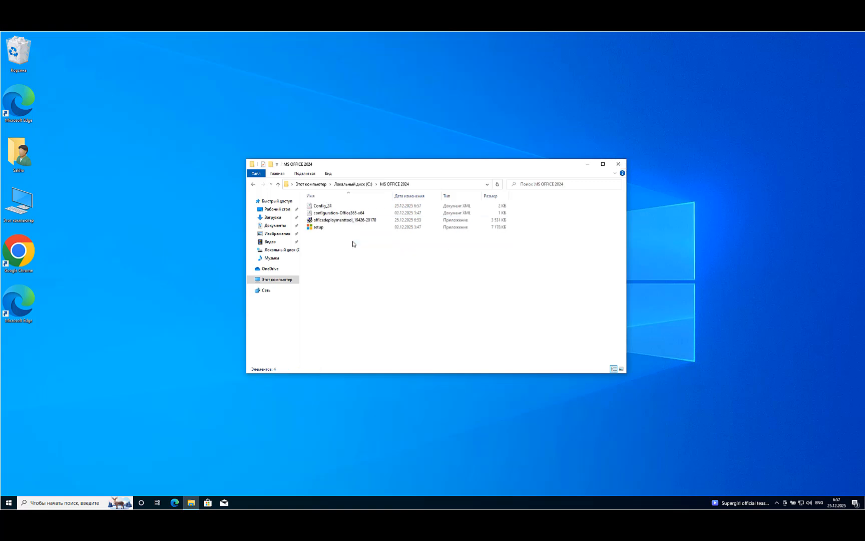
left_click_drag(371, 167, 598, 65)
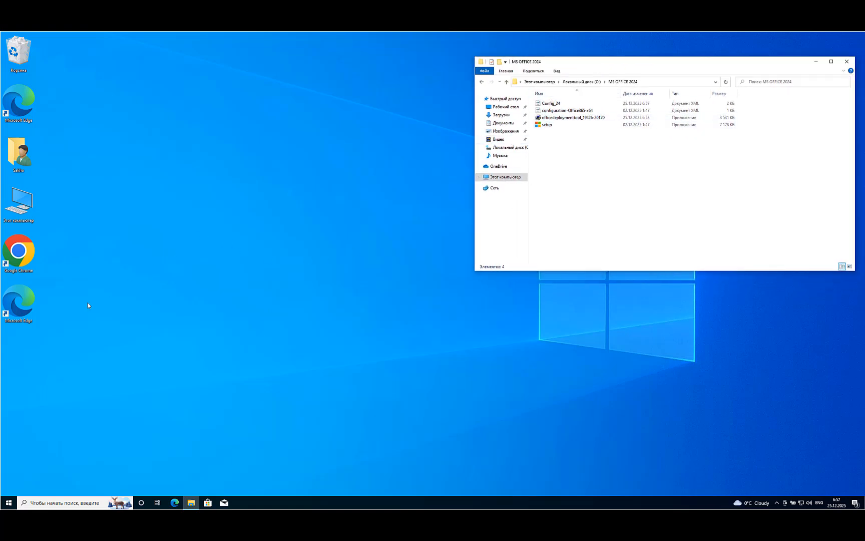
Search Windows for "ко" and run Командная строка as administrator, allowing it to make changes to the device
left_click(9, 502)
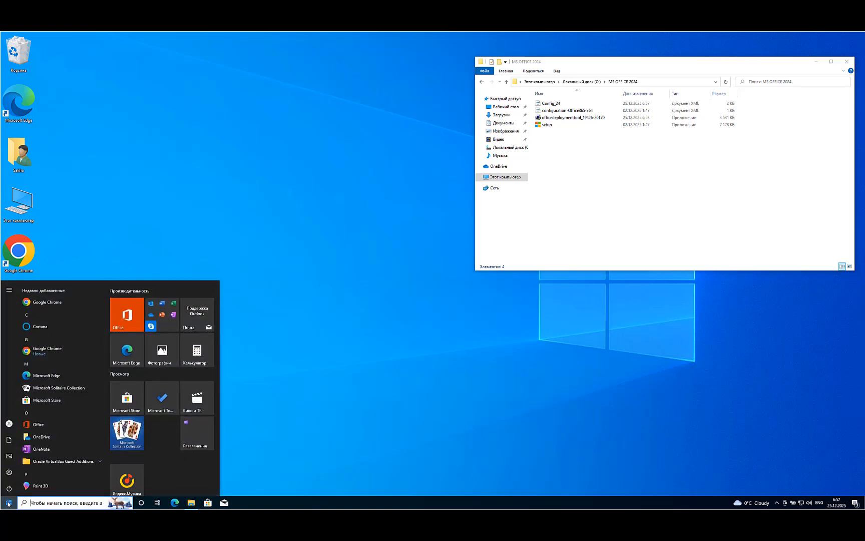
left_click(31, 503)
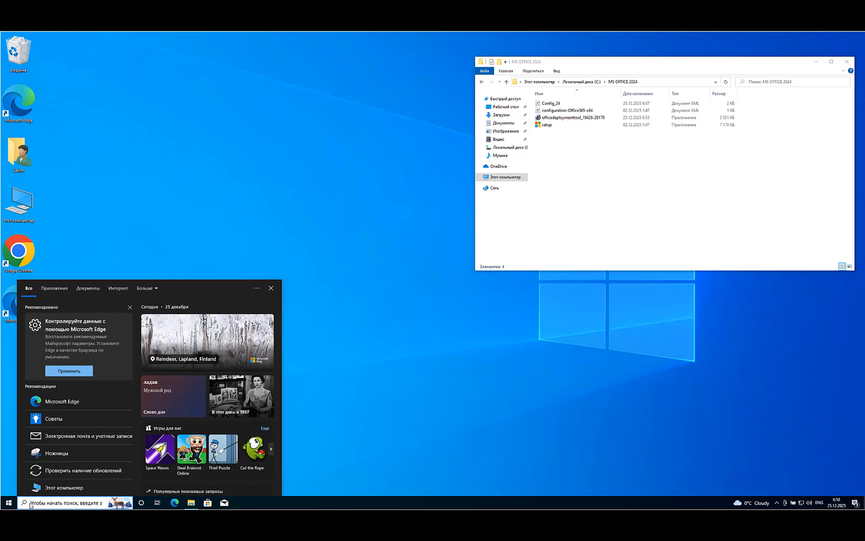
type("ко")
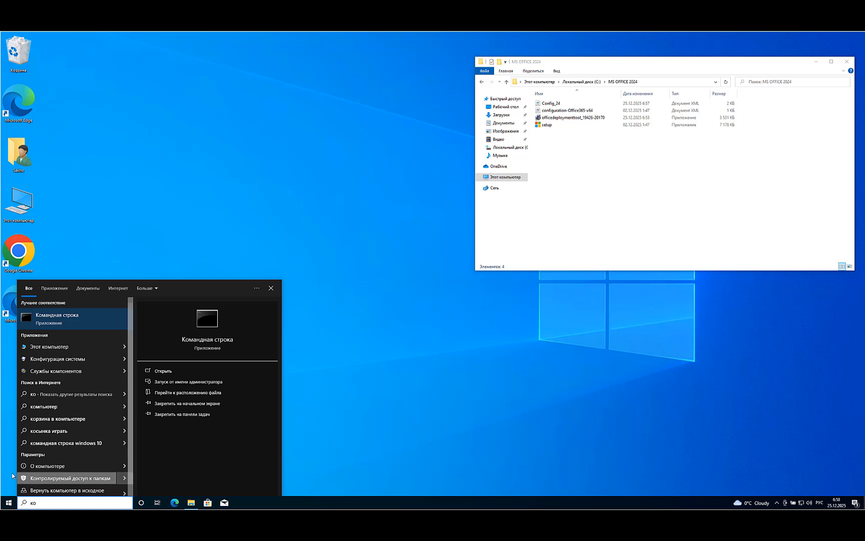
right_click(65, 316)
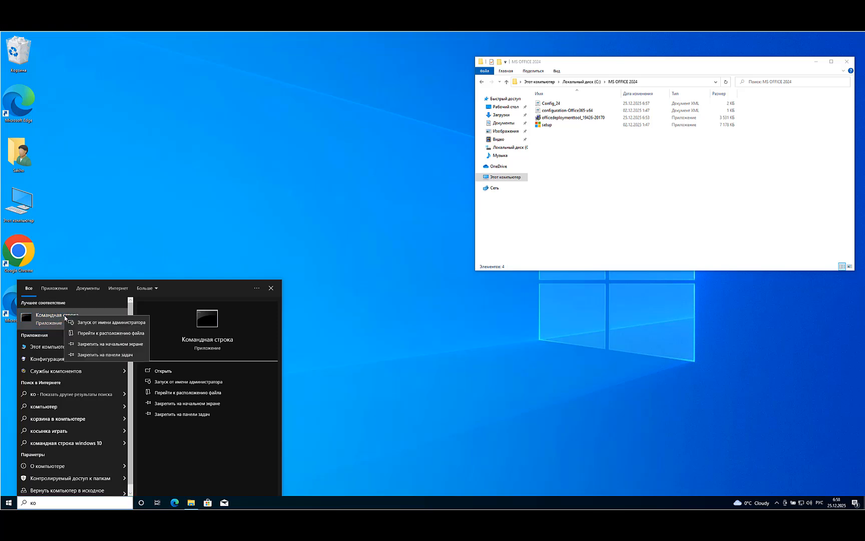
left_click(106, 323)
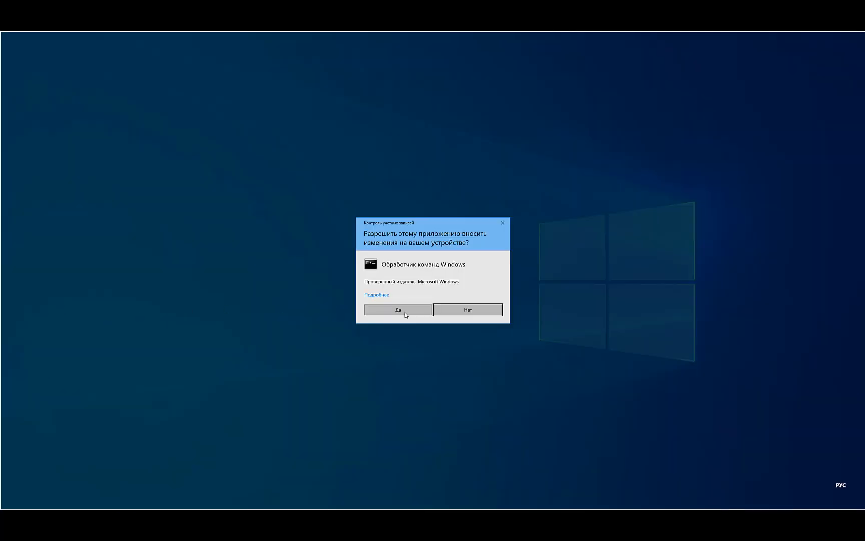
left_click(405, 313)
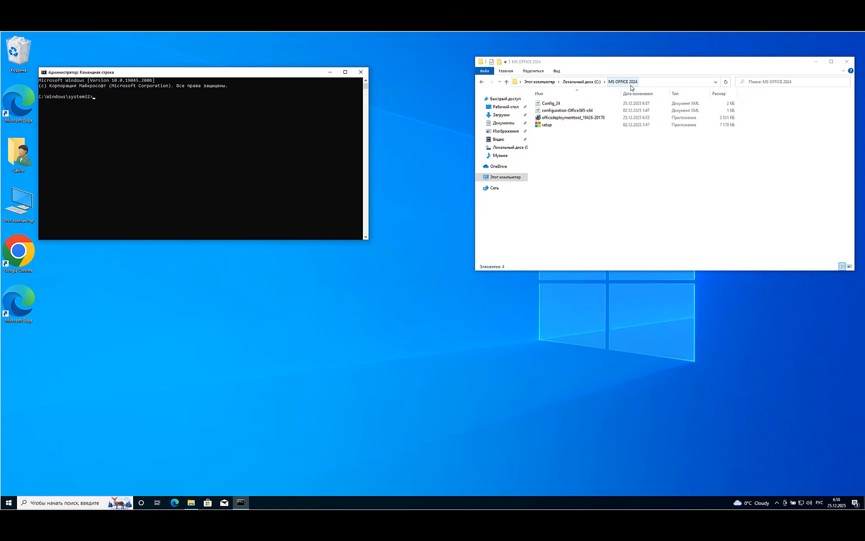
Copy the folder's path and change the command prompt's directory to it with cd C:\MS OFFICE 2024
left_click(647, 84)
key("ctrl+c")
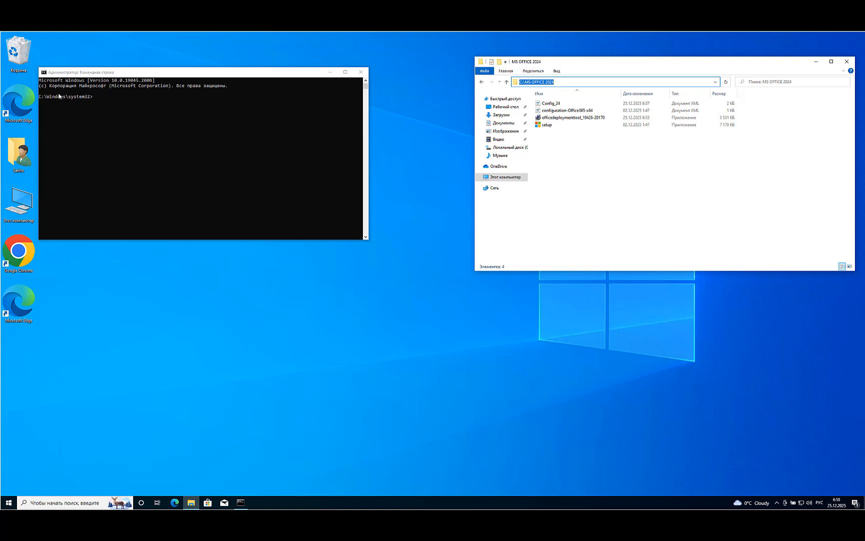
left_click(99, 101)
left_click(98, 99)
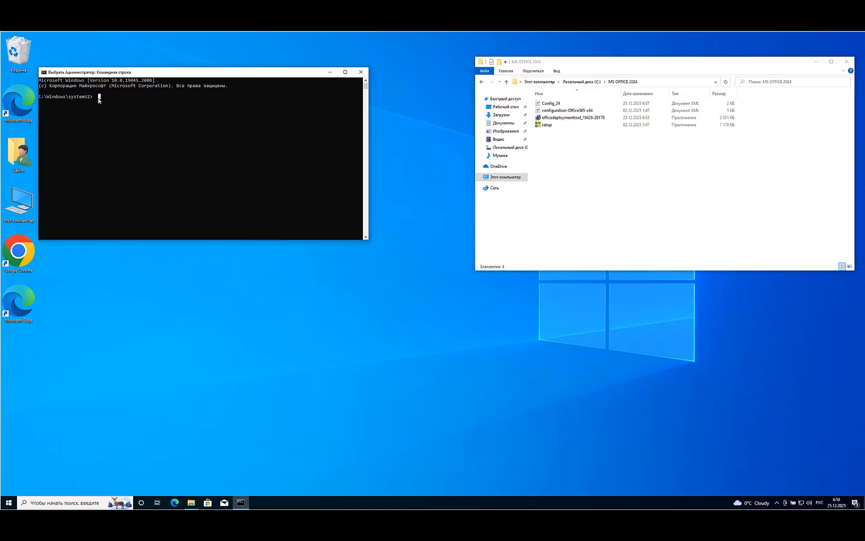
key("Escape")
type("cd")
key("BackSpace")
key("alt+shift")
type("cd")
right_click(101, 95)
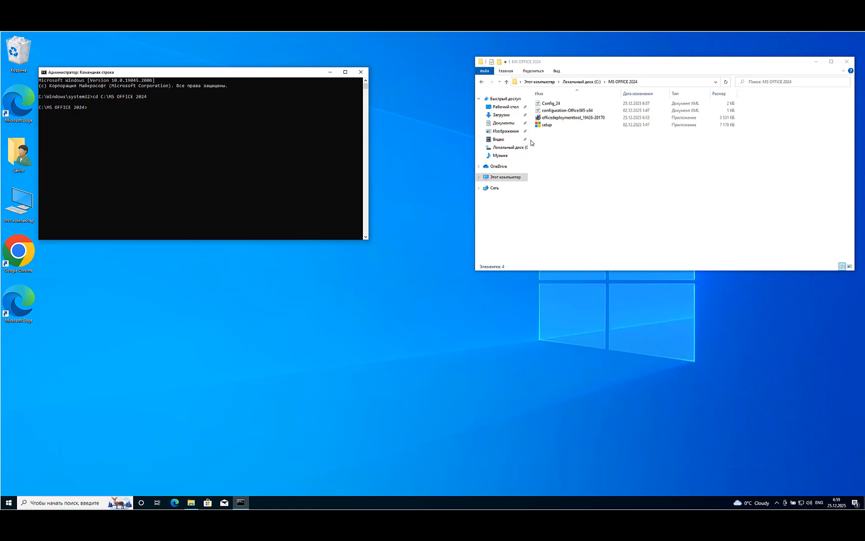
Install Office from the Config_24 file by running setup /configure Config_24.xml in the administrator command prompt
left_click(555, 105)
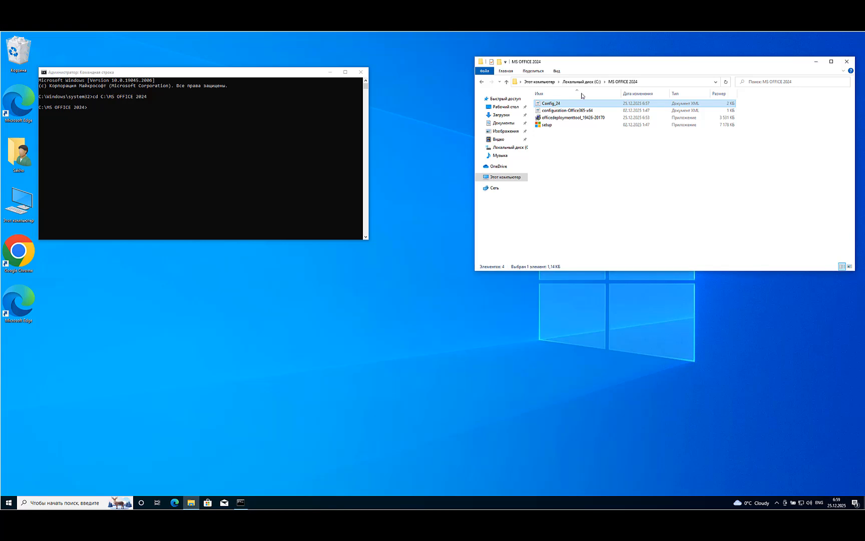
left_click(556, 103)
key("Return")
left_click(646, 81)
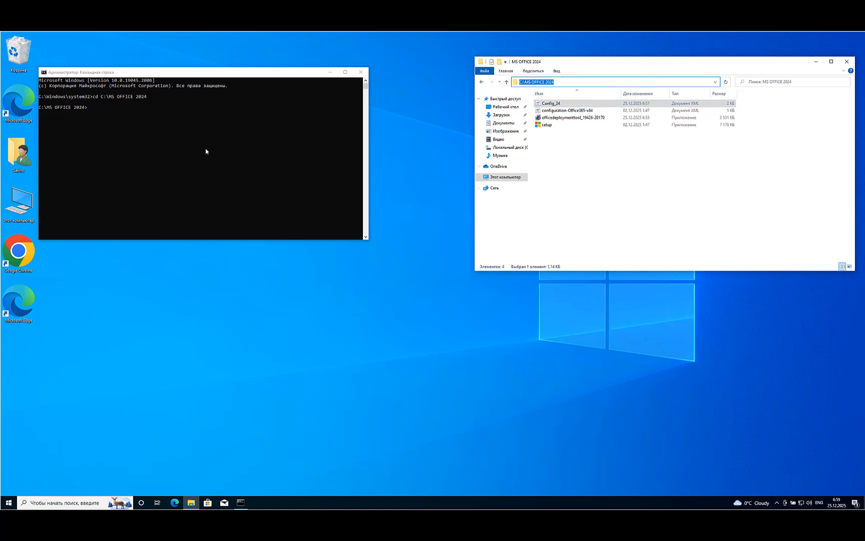
left_click(104, 114)
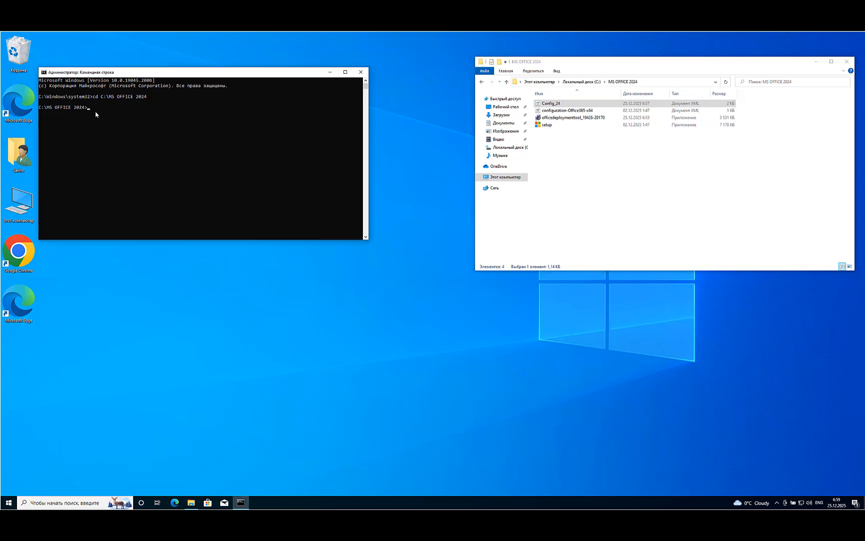
type("up")
type("/configure")
type("Config")
type("_24.xml")
key("Return")
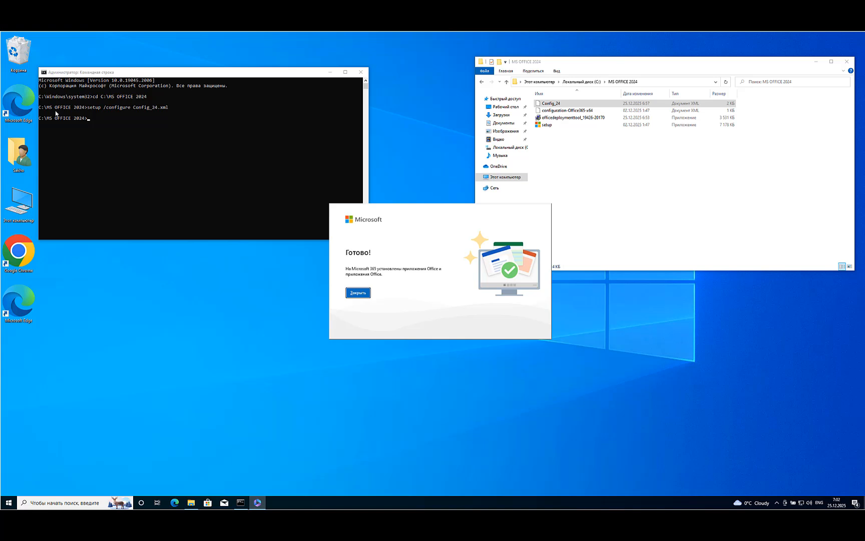
Close the finished Office installer, the command prompt and the MS OFFICE 2024 folder window
left_click(357, 292)
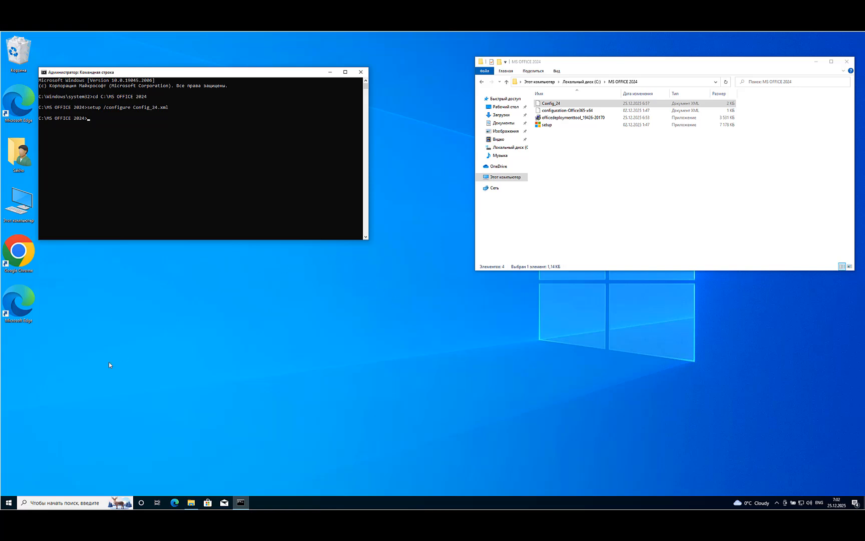
left_click(361, 74)
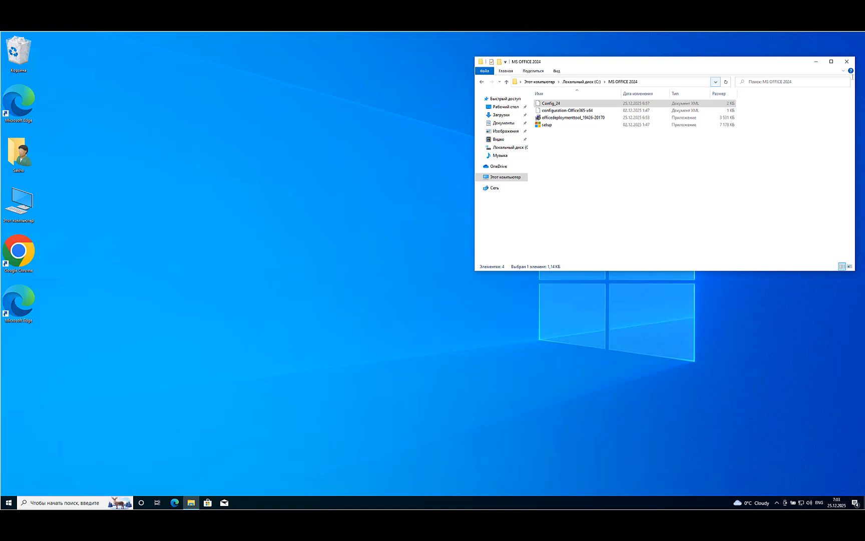
left_click(846, 64)
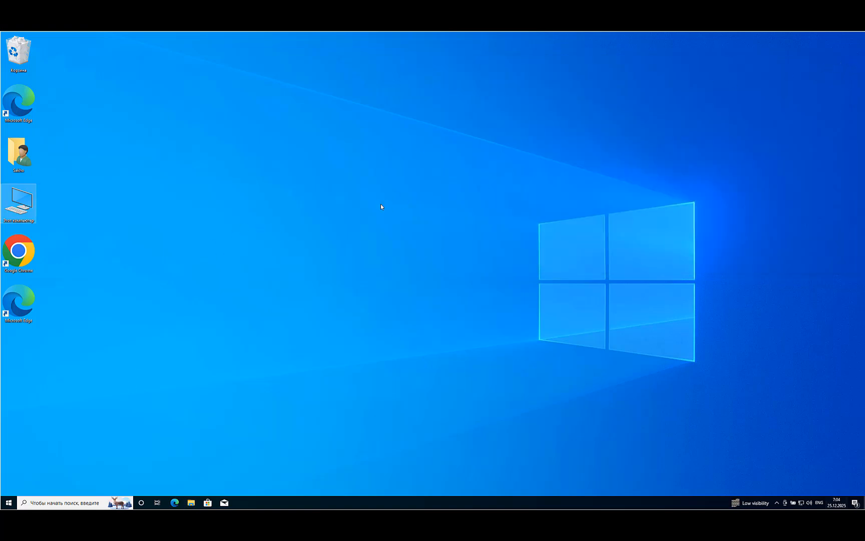
Launch Word, accept the Office LTSC license terms and dismiss the privacy notice
left_click(8, 503)
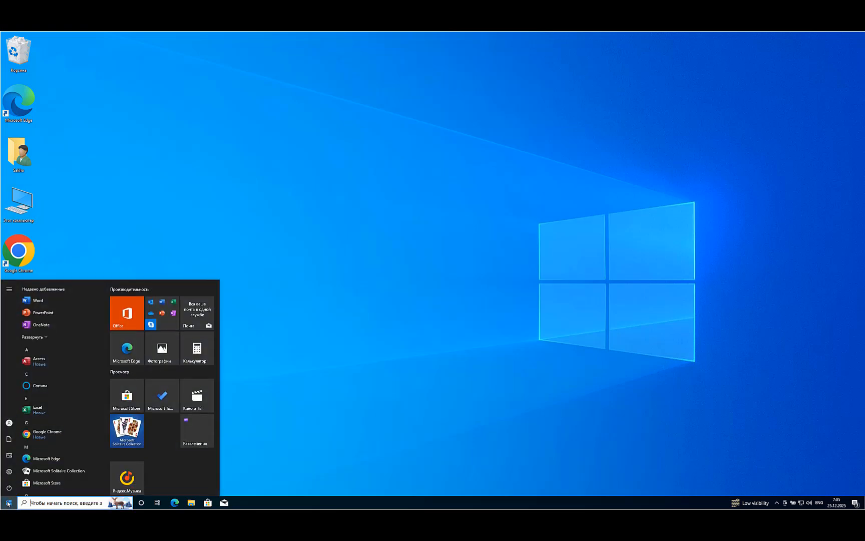
left_click(38, 300)
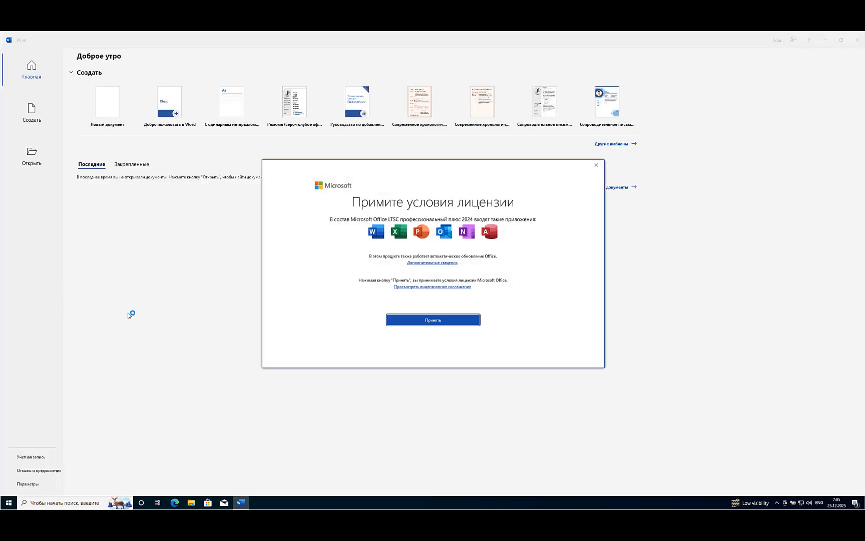
left_click(433, 321)
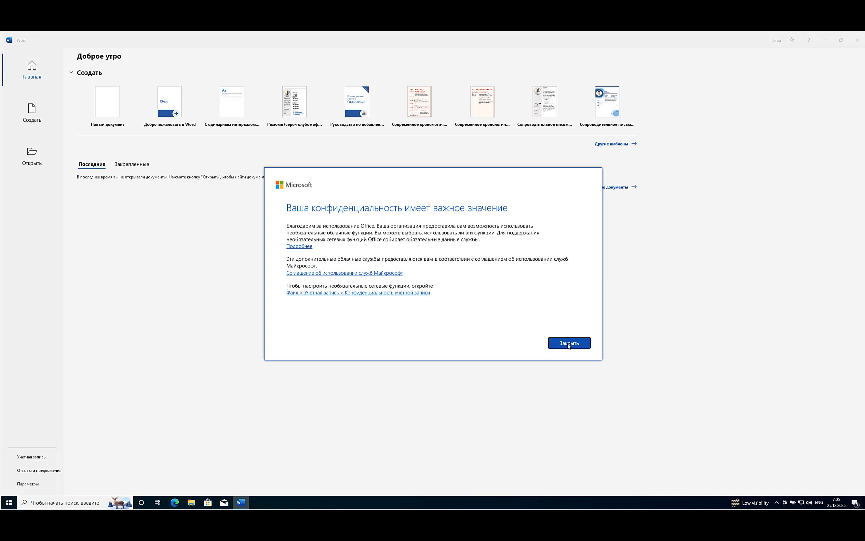
left_click(568, 345)
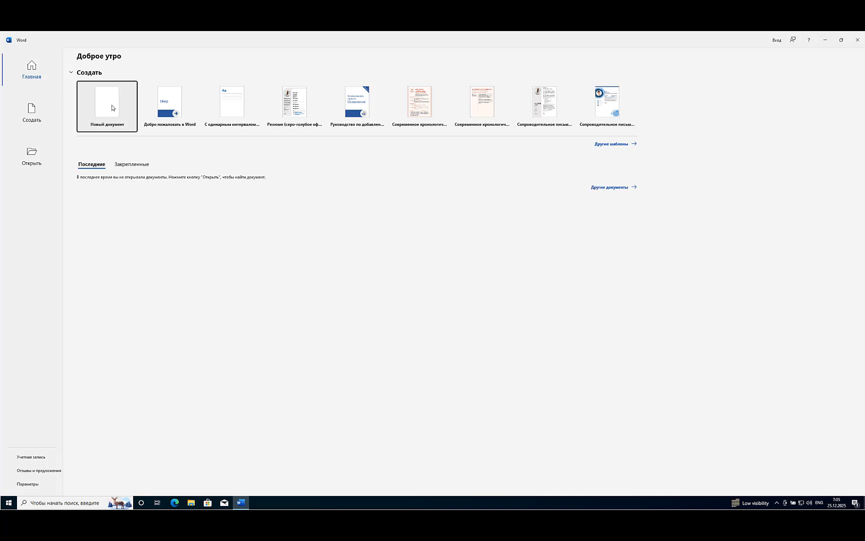
Create a blank document and enter "MS OFFICE 2024 DASTURI O’RNATILDI. E’TIBORINGIZ UCHUN RAHMAT! SOG’ BO’LINGLAR!!! LIKE BOSISH VA KANALGA OBUNA BO’LISH ESDAN CHIQMASIN!!"
left_click(113, 108)
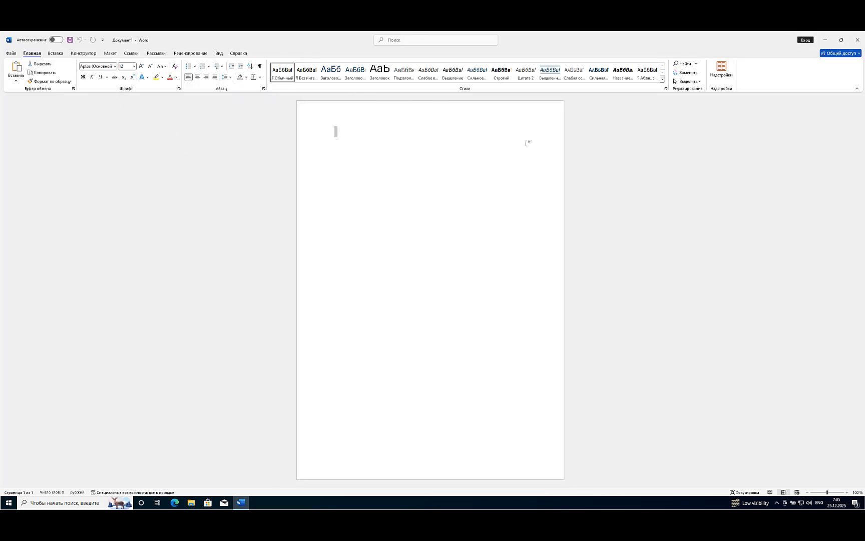
left_click(847, 493)
left_click(847, 492)
left_click(847, 493)
left_click(847, 492)
left_click(847, 493)
left_click(847, 493)
left_click(847, 493)
left_click(847, 493)
left_click(847, 493)
left_click(848, 493)
left_click(847, 493)
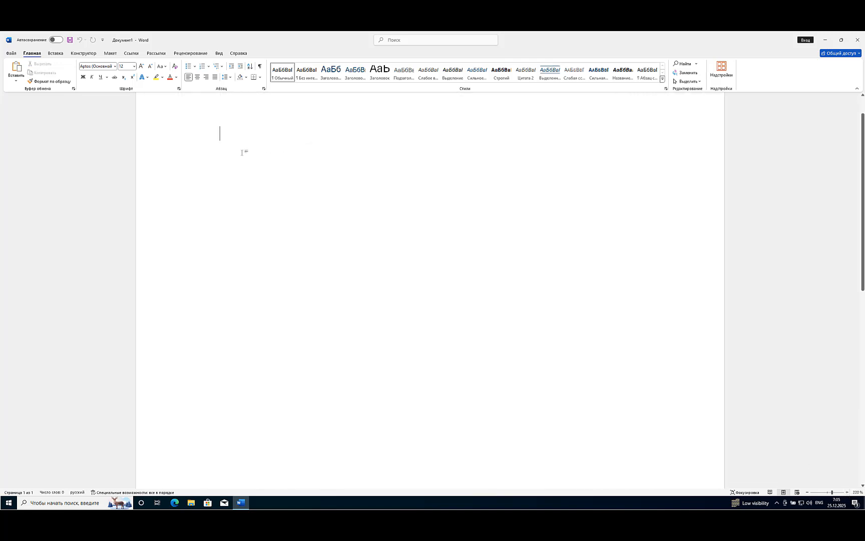
type("MS OFFICE 2024 DASTURI O’RNATILDI. E’TIBORINGIZ UCHUN RAHMAT! SOG’ BO’LINGLAR!!! LIKE BOSISH VA KANALGA OBUNA BO’LISH ESDAN CHIQMASIN")
type("!!!")
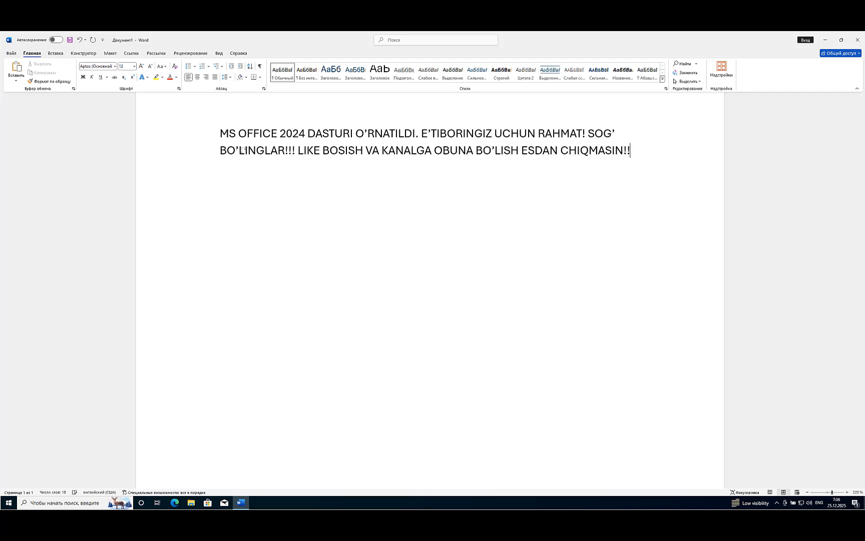